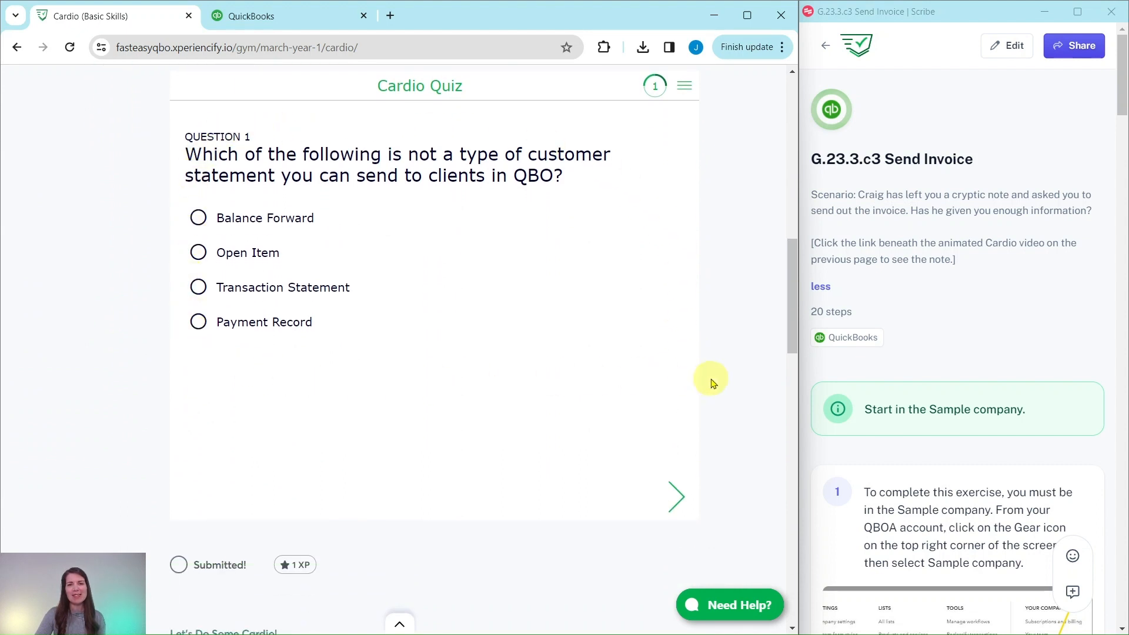
# Step: Look over the Cardio page's hands-on practice exercises and the download for Craig's note beneath the video
pyautogui.scroll(-12, 733, 381)
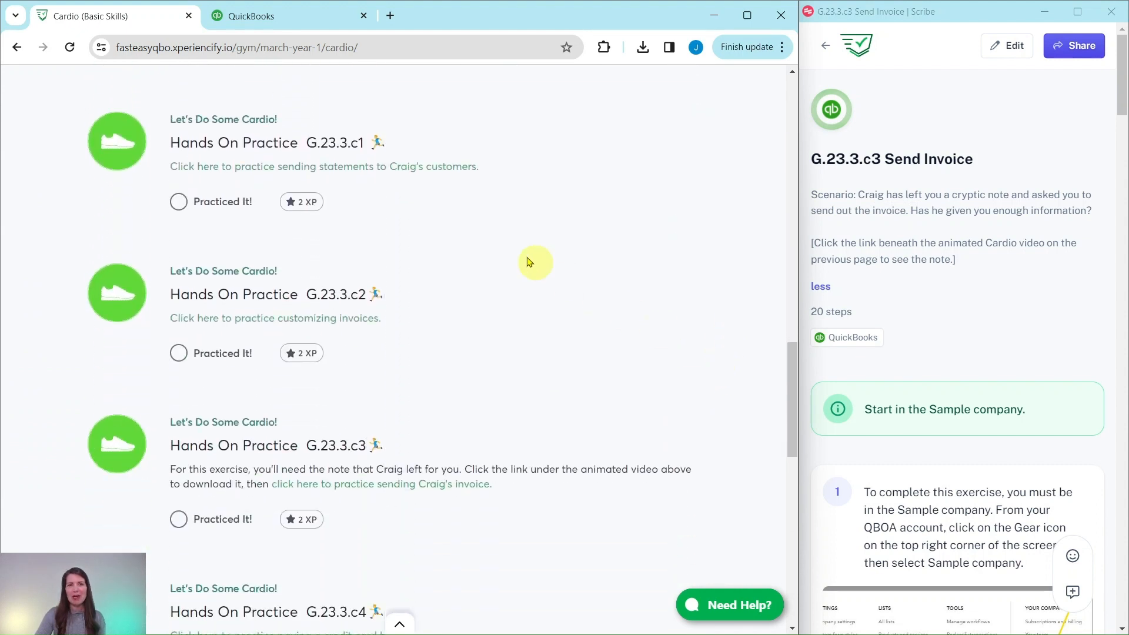
pyautogui.scroll(-9, 469, 447)
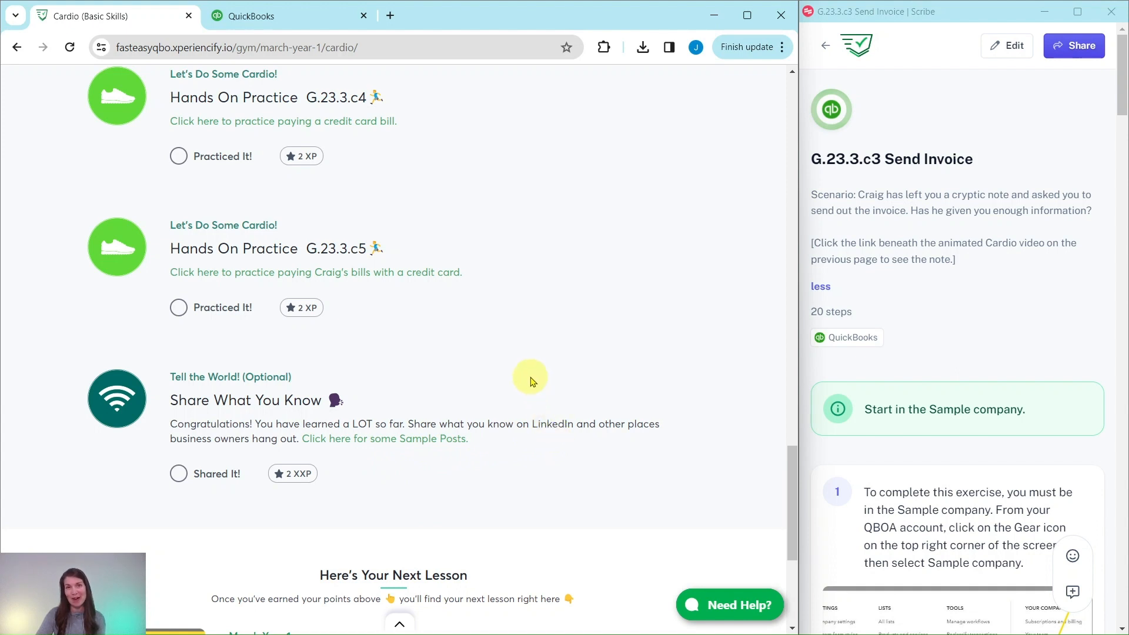
pyautogui.scroll(4, 531, 381)
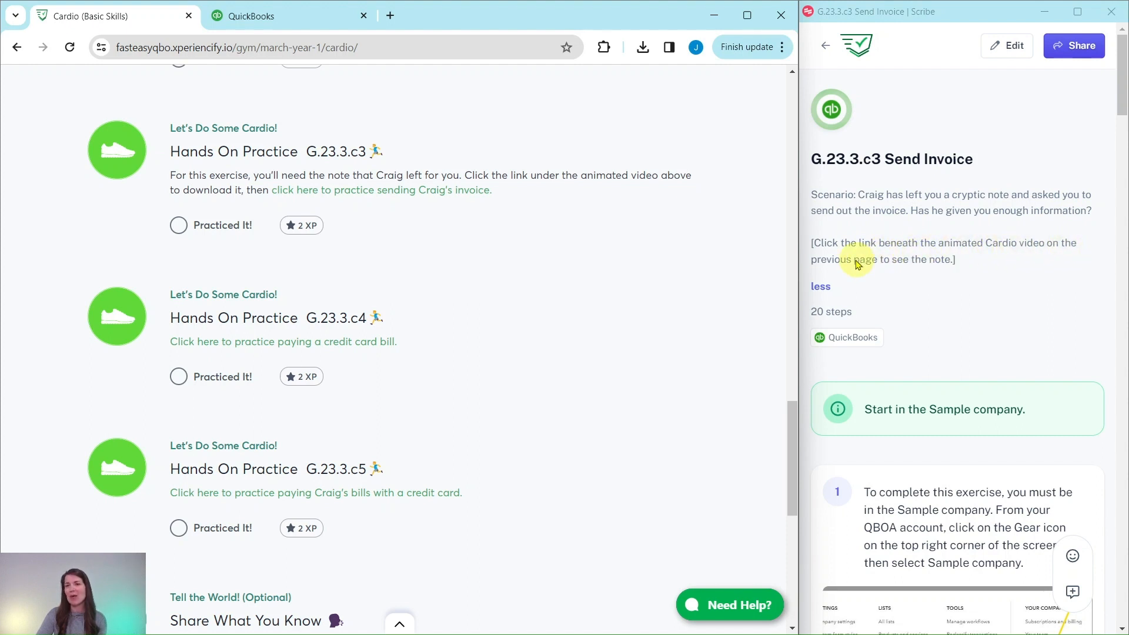
pyautogui.scroll(15, 389, 257)
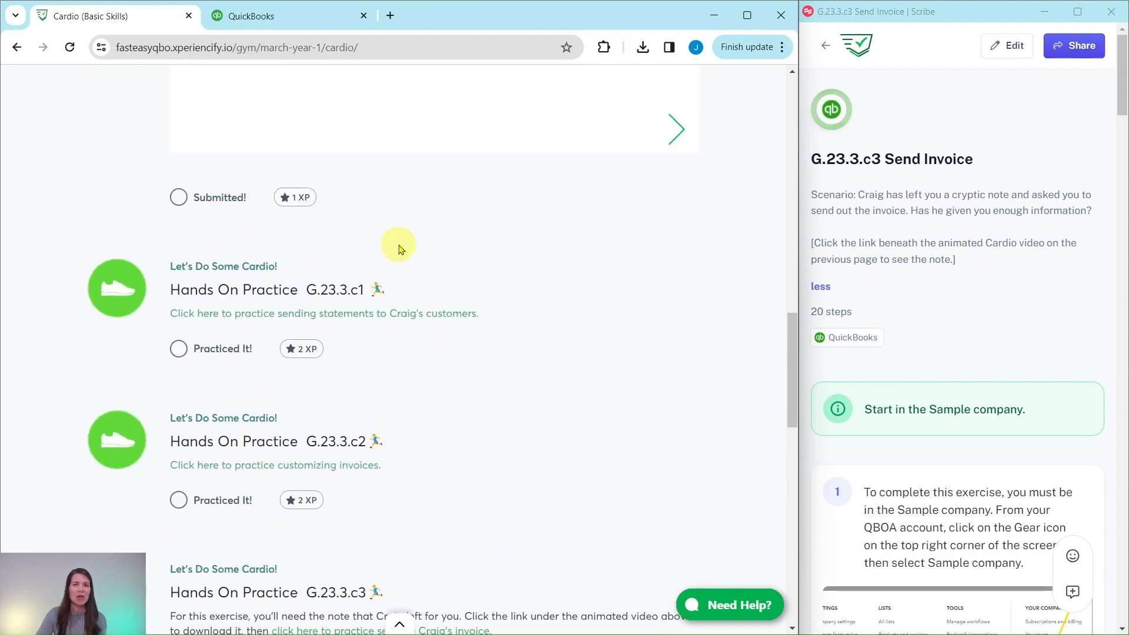
pyautogui.scroll(11, 399, 247)
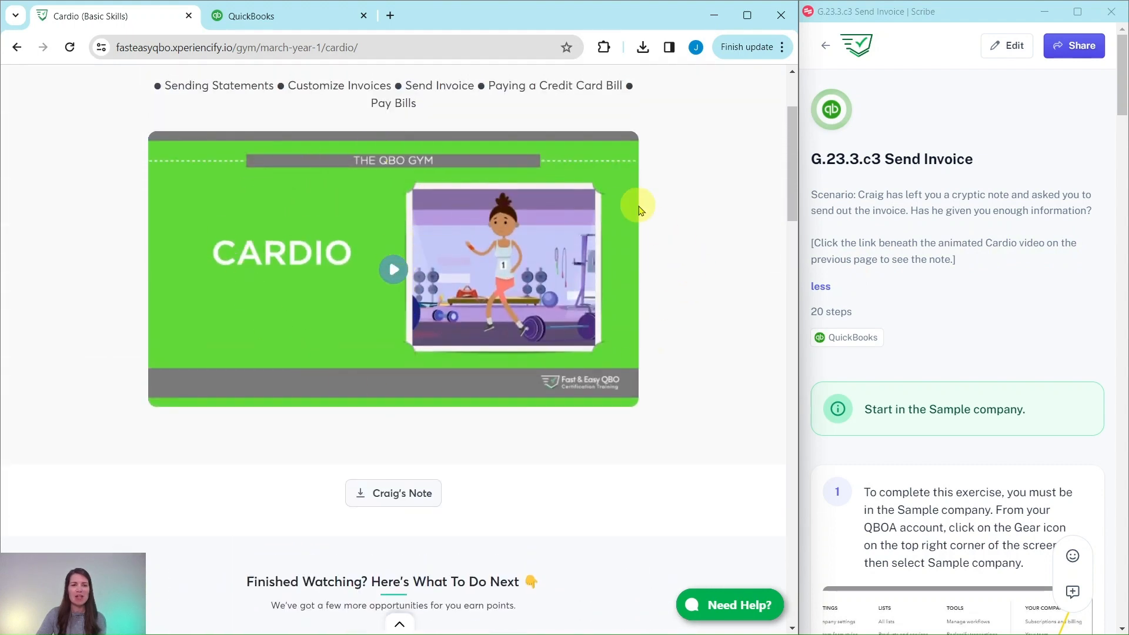
pyautogui.scroll(-4, 641, 209)
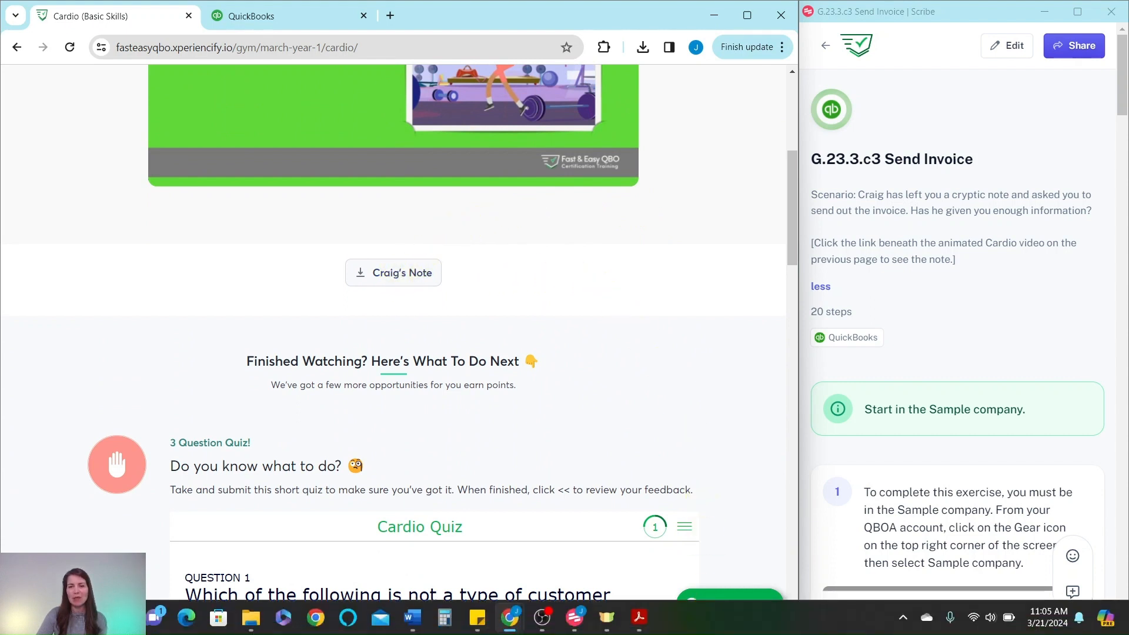
# Step: Switch to the PDF of Craig's note in Acrobat, read the customer and services on it, and minimize it
pyautogui.click(650, 624)
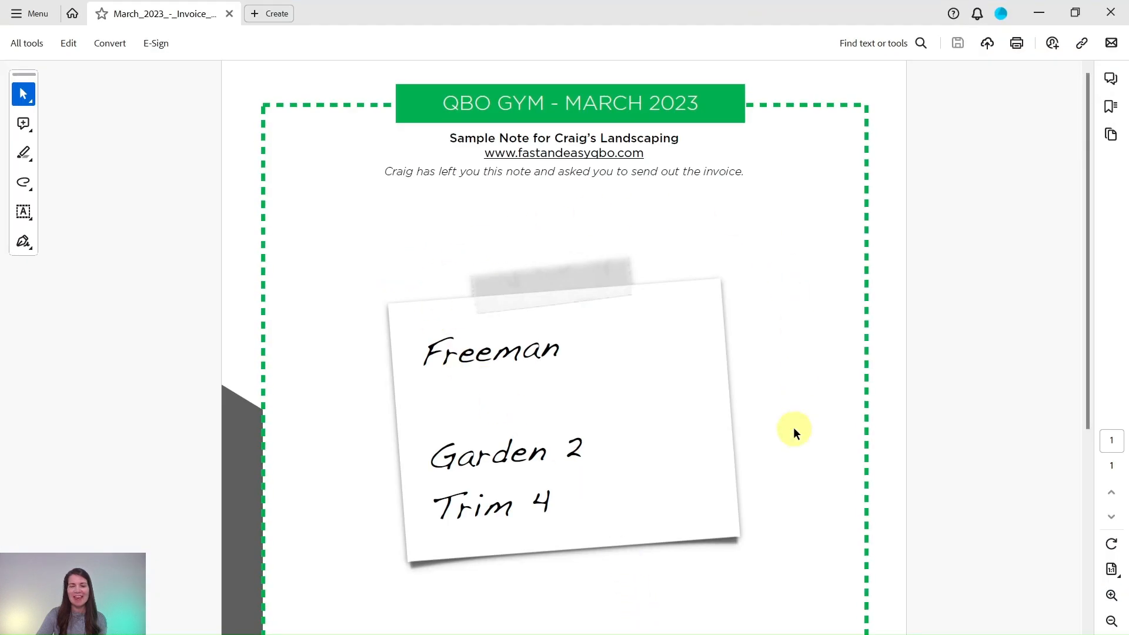
pyautogui.scroll(-1, 788, 426)
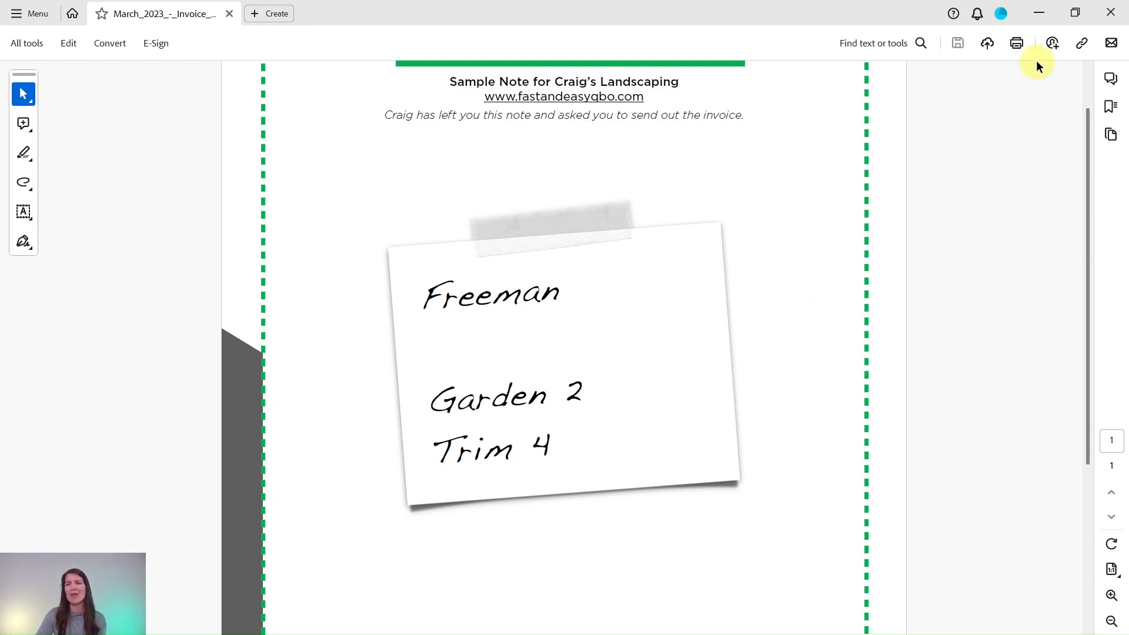
pyautogui.click(1039, 13)
# Step: Switch to the QuickBooks sample company and start a new customer invoice
pyautogui.scroll(-4, 963, 242)
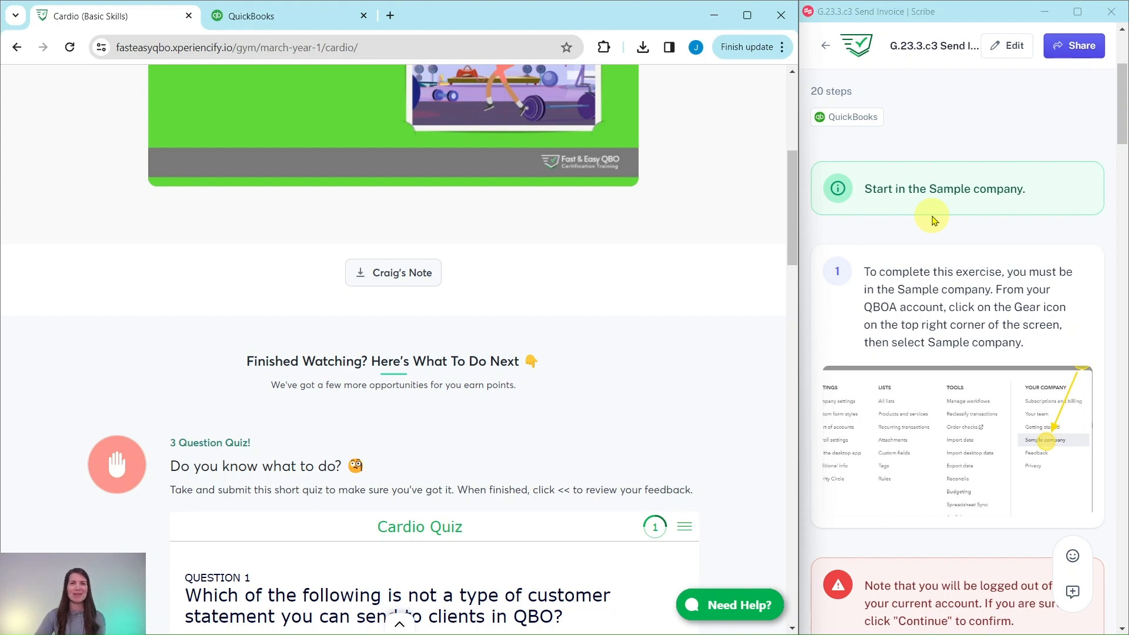
pyautogui.click(282, 20)
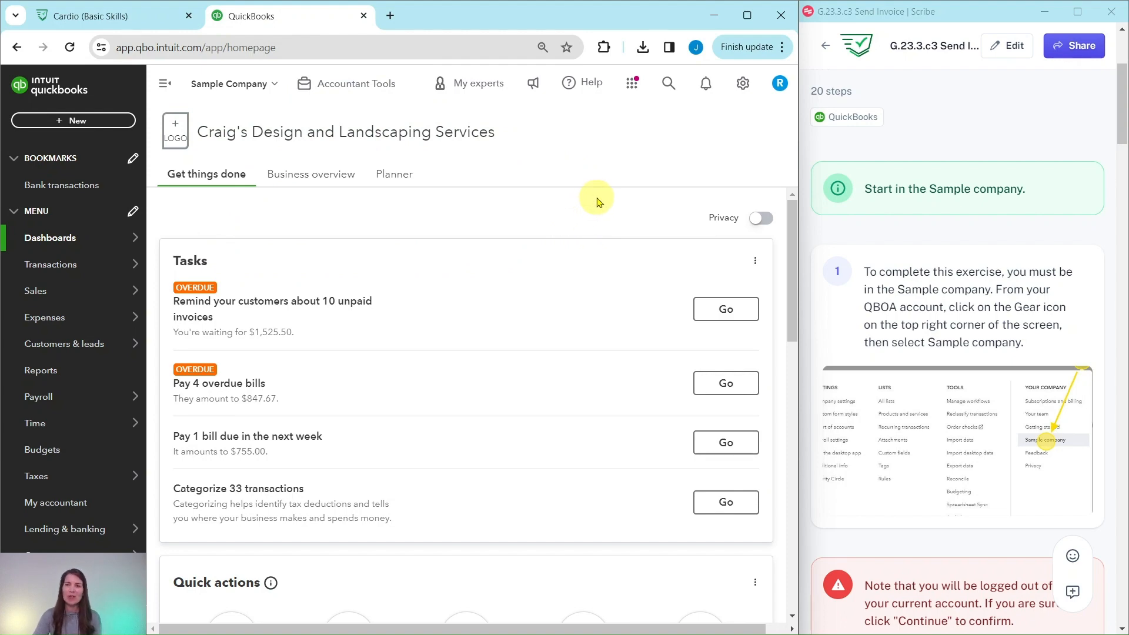
pyautogui.scroll(-8, 925, 222)
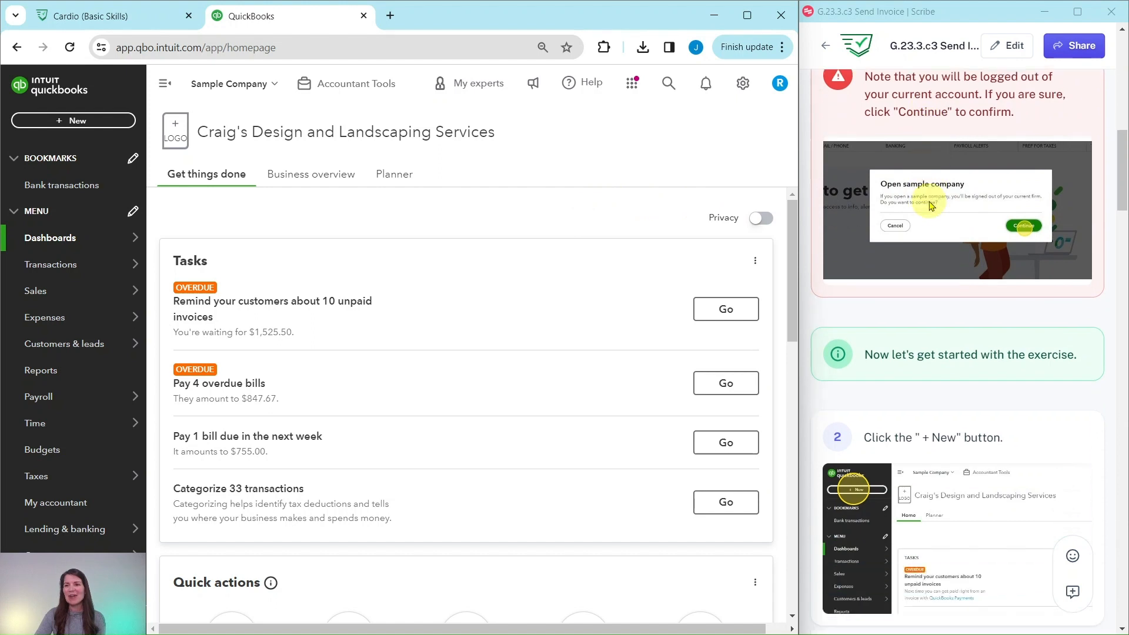
pyautogui.scroll(-4, 931, 206)
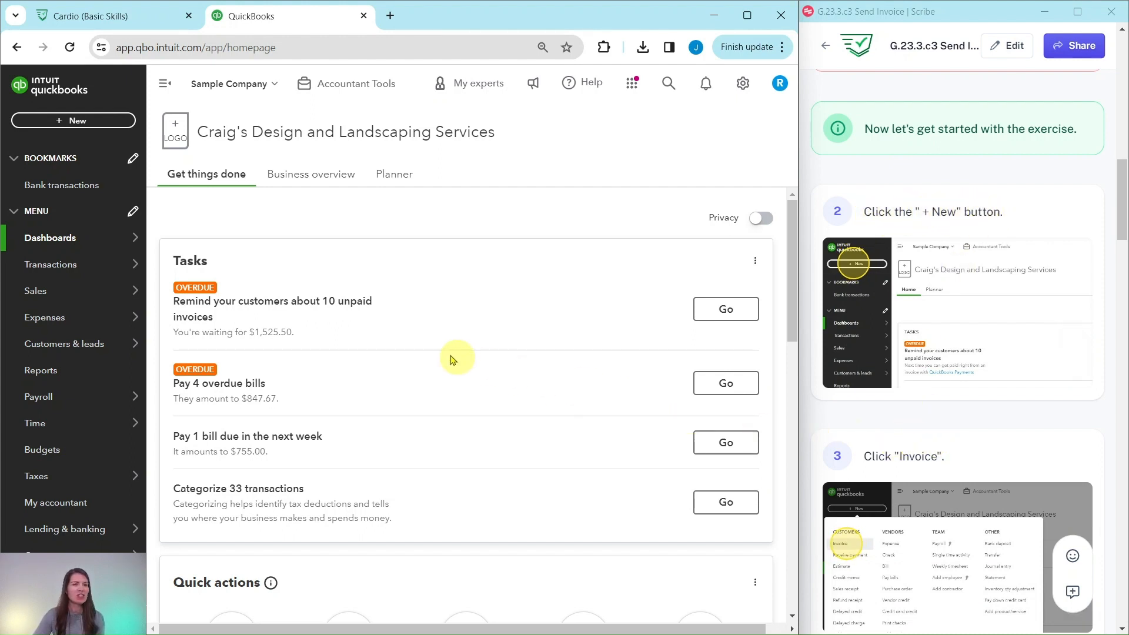
pyautogui.click(70, 125)
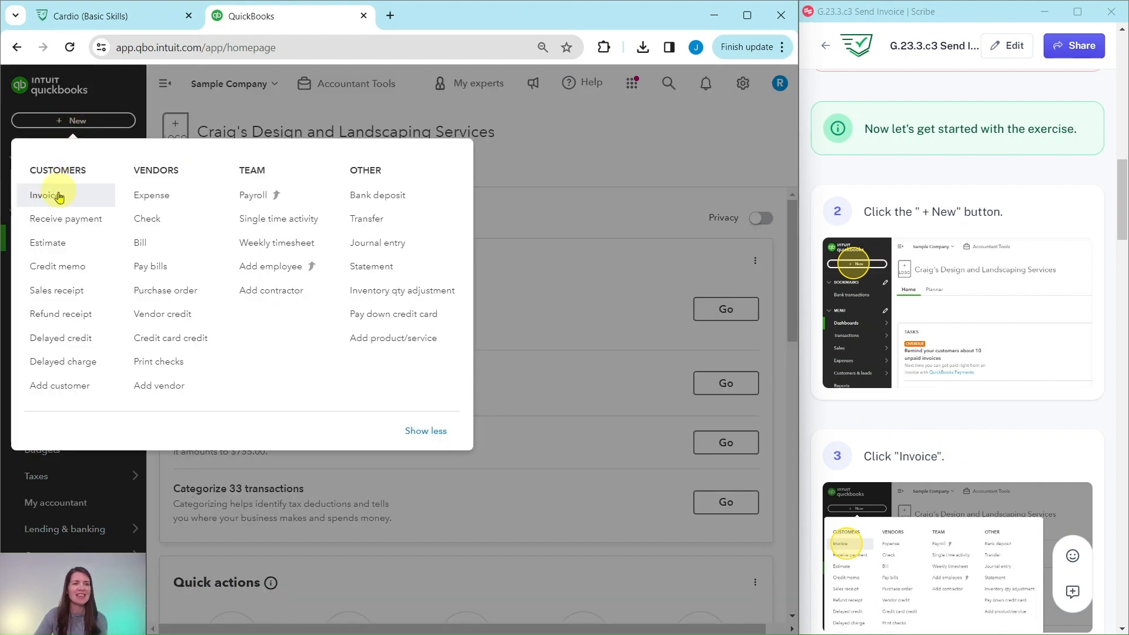
pyautogui.click(47, 200)
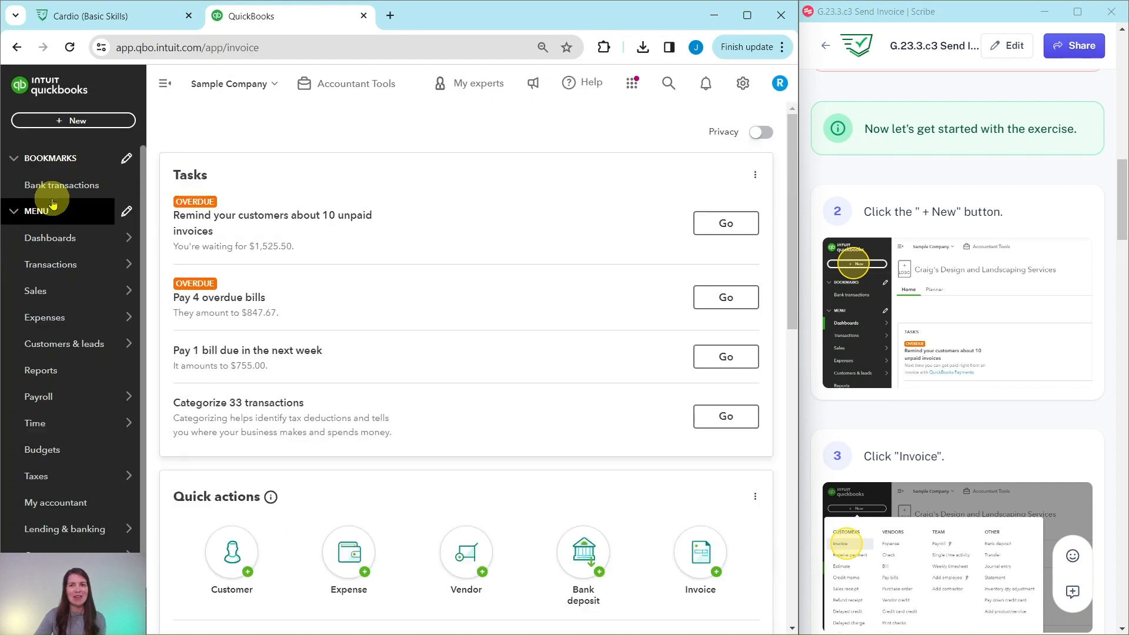
# Step: Set the invoice's customer to the Twin Lane sub-customer of Freeman Sporting Goods
pyautogui.scroll(-9, 976, 247)
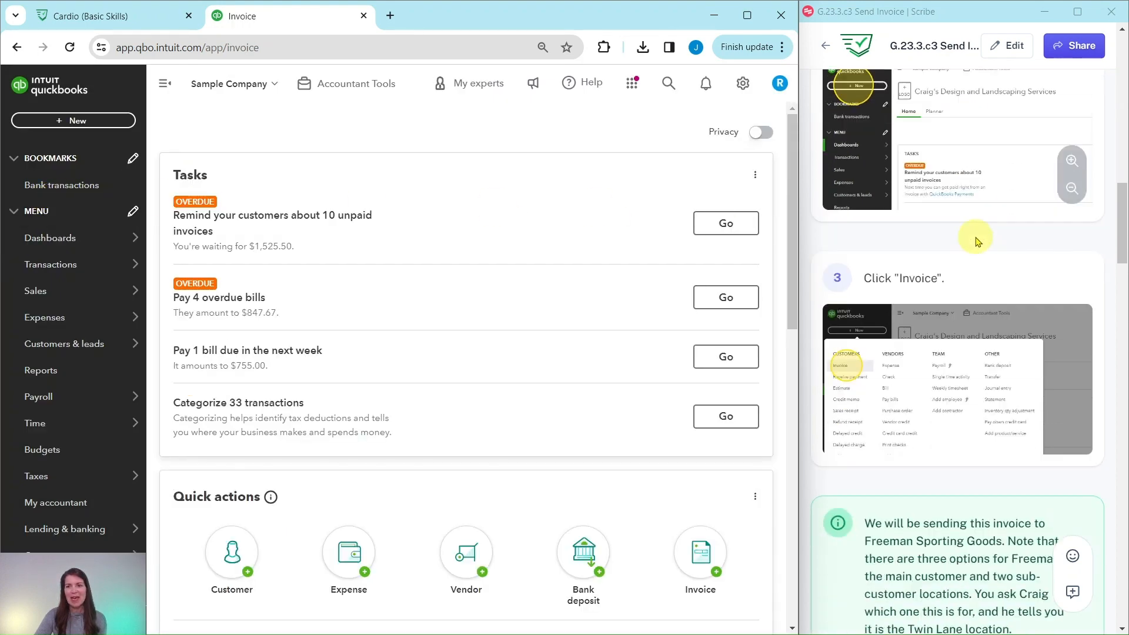
pyautogui.scroll(-1, 976, 231)
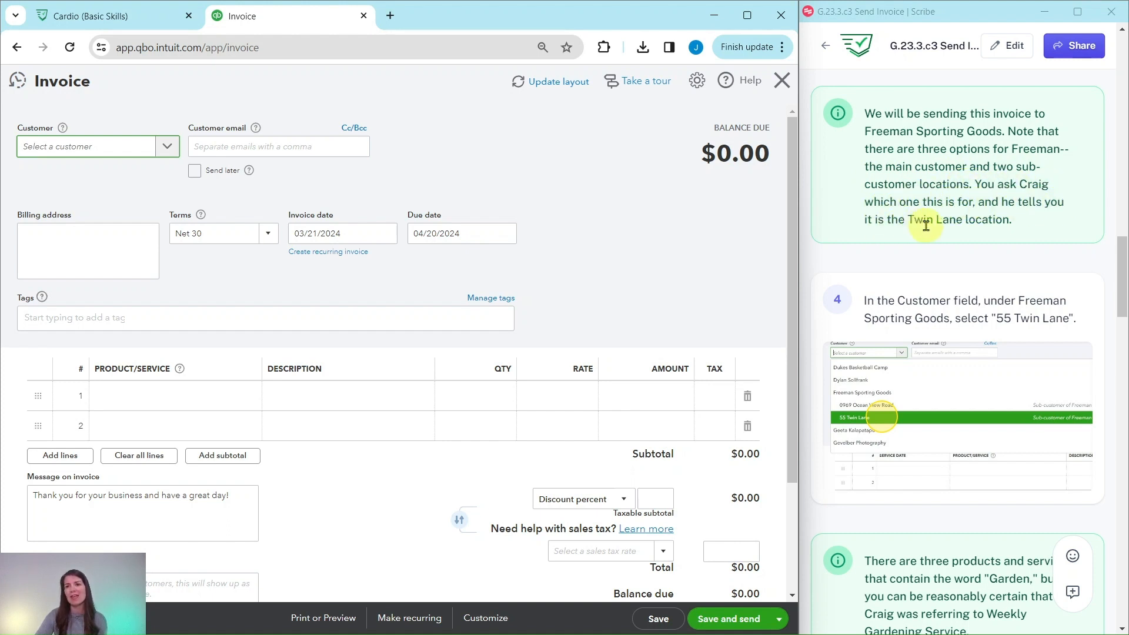
pyautogui.scroll(-3, 979, 215)
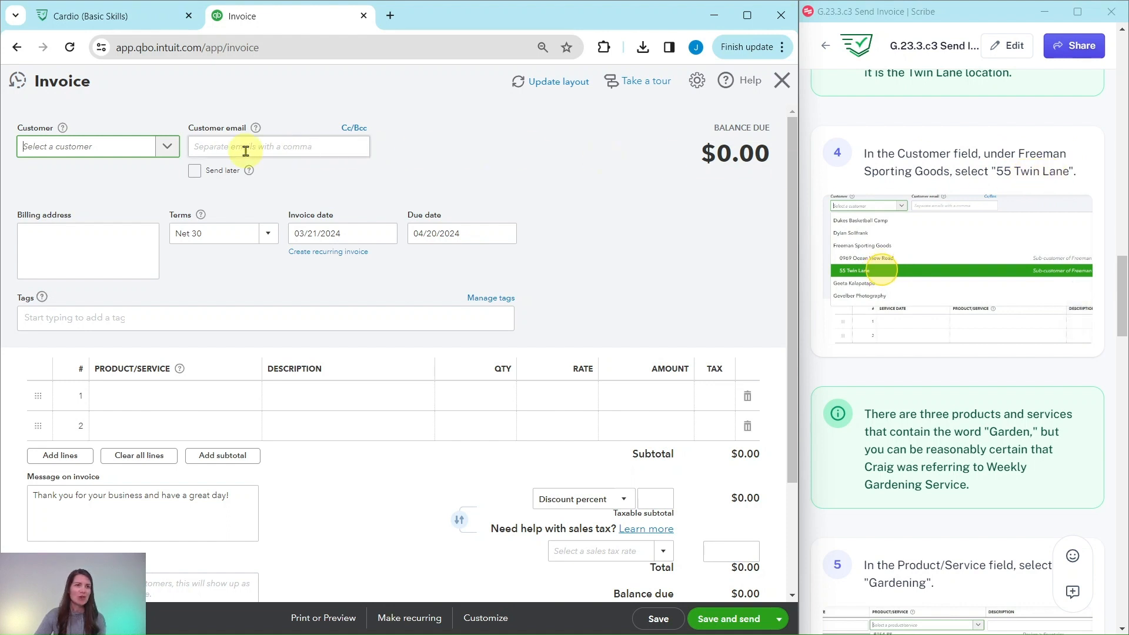
pyautogui.click(168, 148)
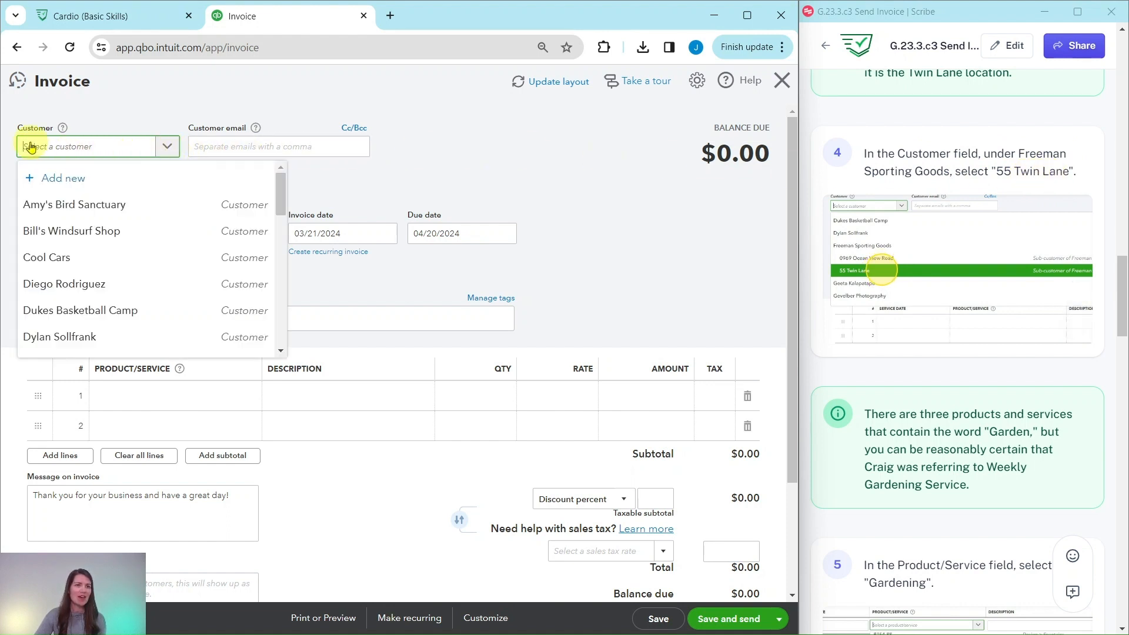
pyautogui.scroll(-3, 100, 205)
pyautogui.scroll(1, 100, 203)
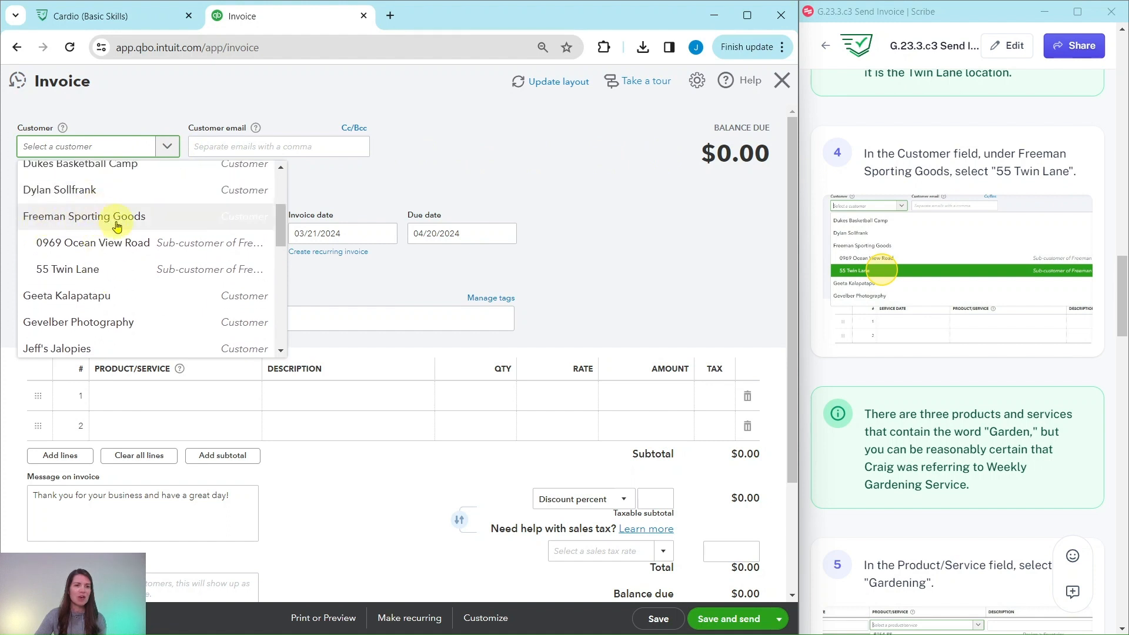
pyautogui.click(67, 270)
# Step: Add the Gardening service (Weekly Gardening Service) as the product/service on the invoice's first line
pyautogui.scroll(-2, 984, 275)
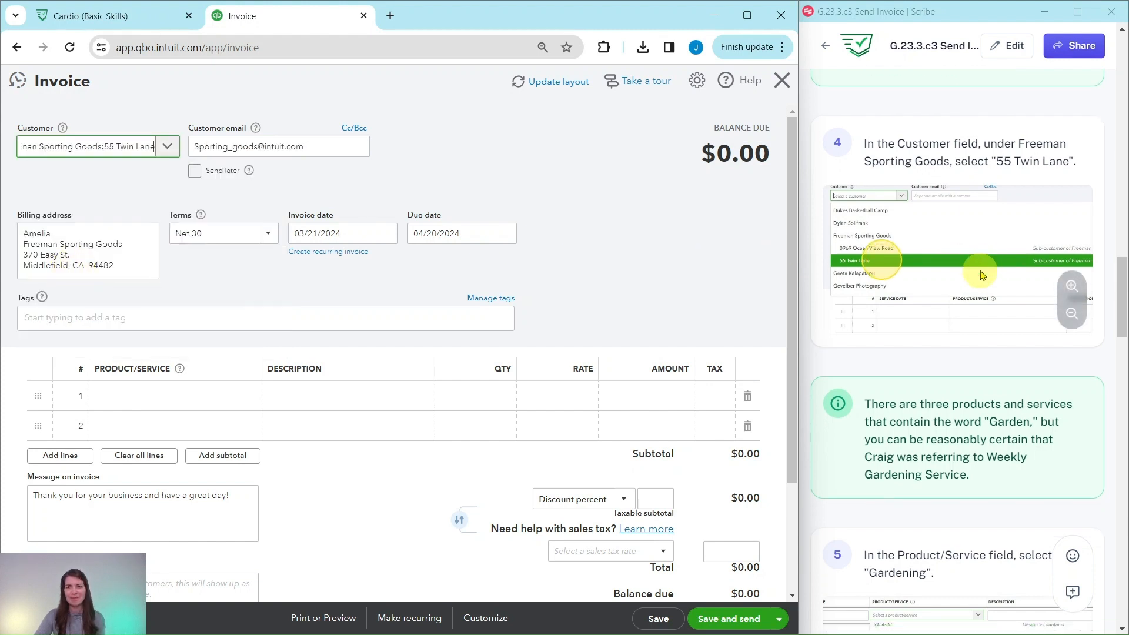
pyautogui.scroll(-4, 977, 271)
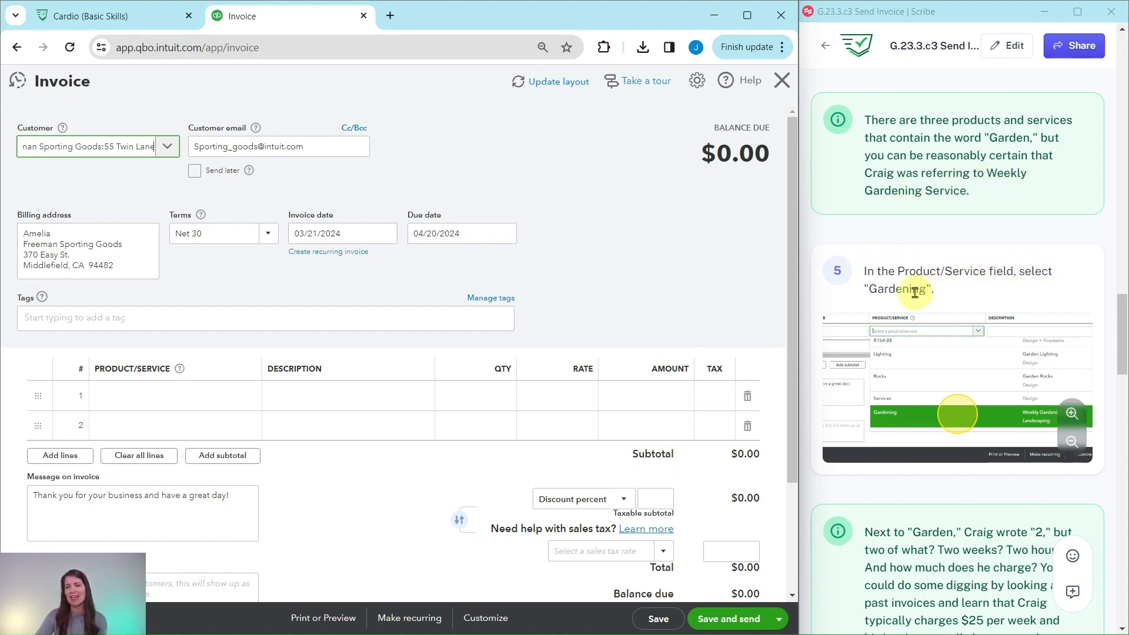
pyautogui.click(201, 398)
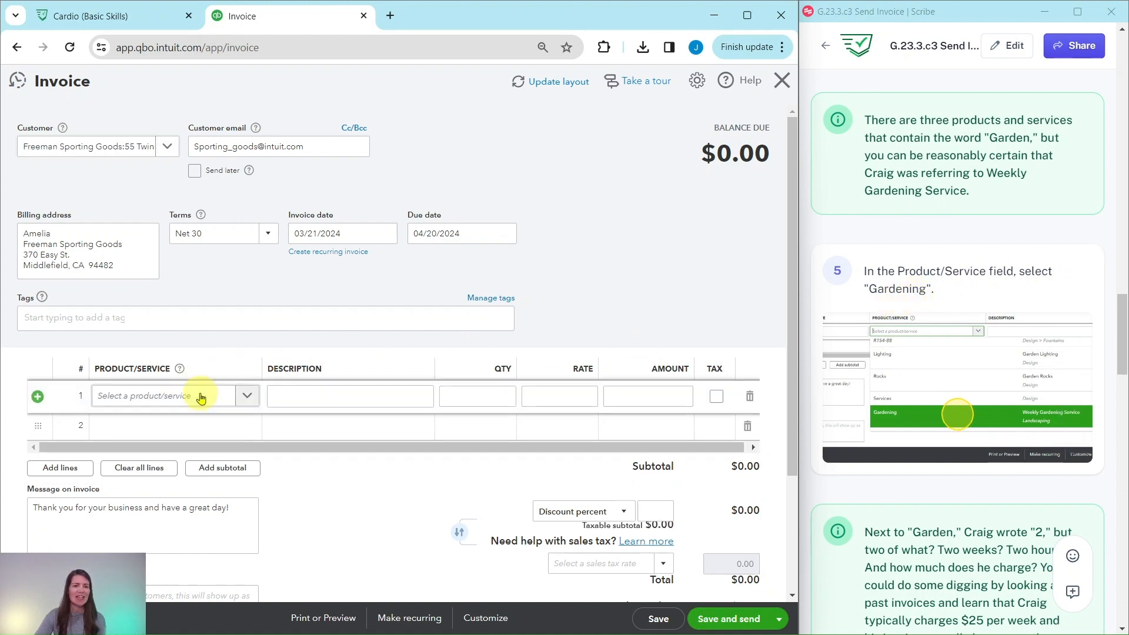
pyautogui.click(226, 396)
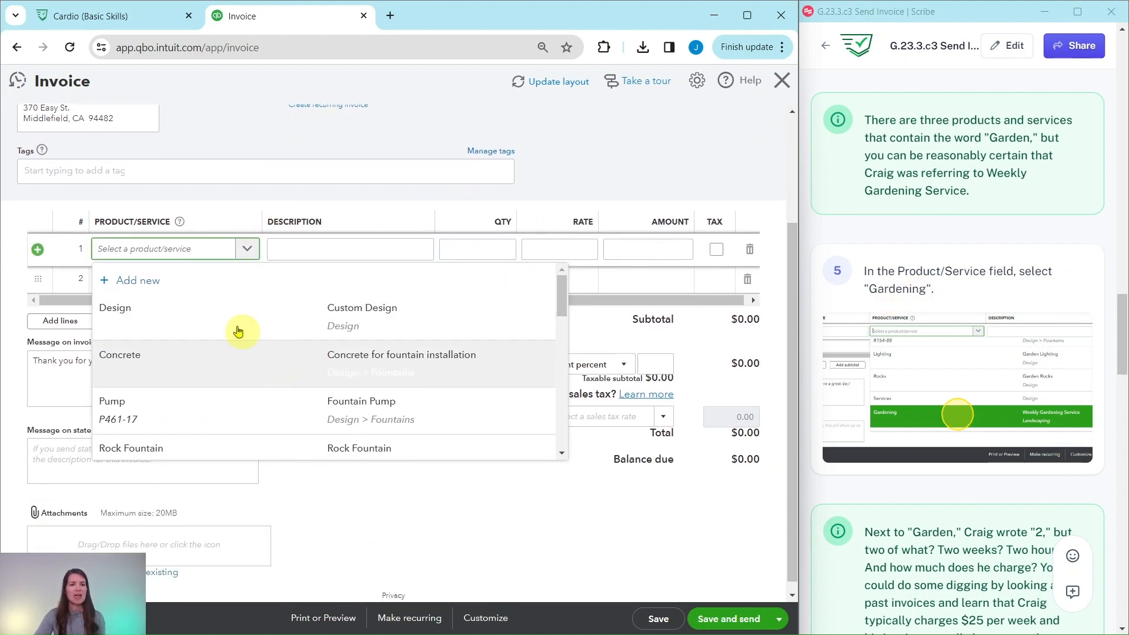
pyautogui.write('gardenin')
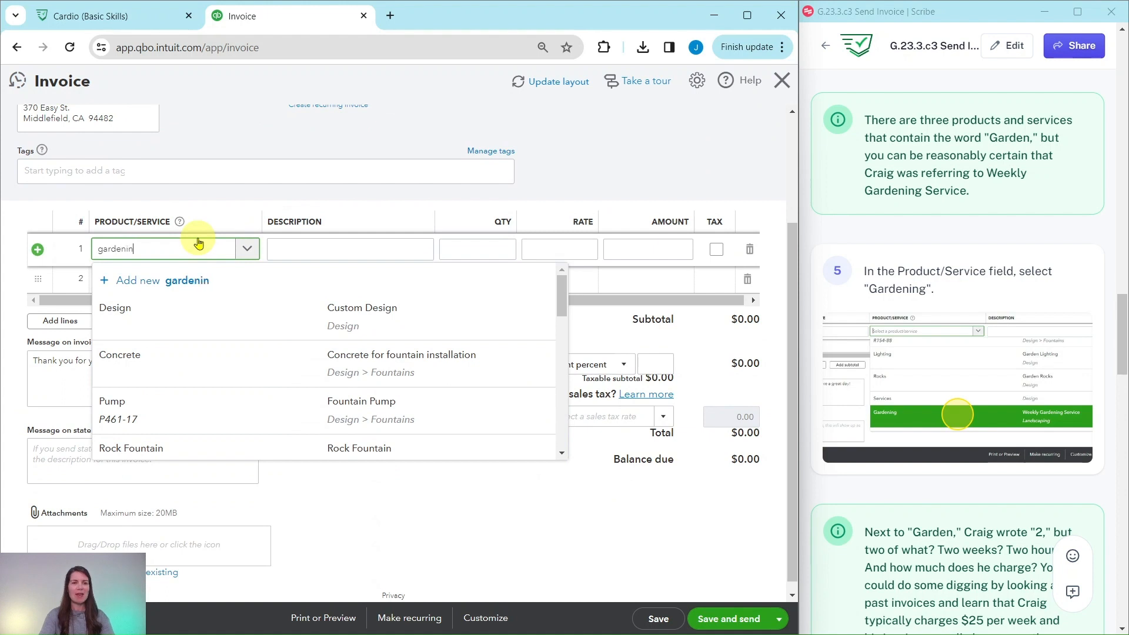
pyautogui.write('g')
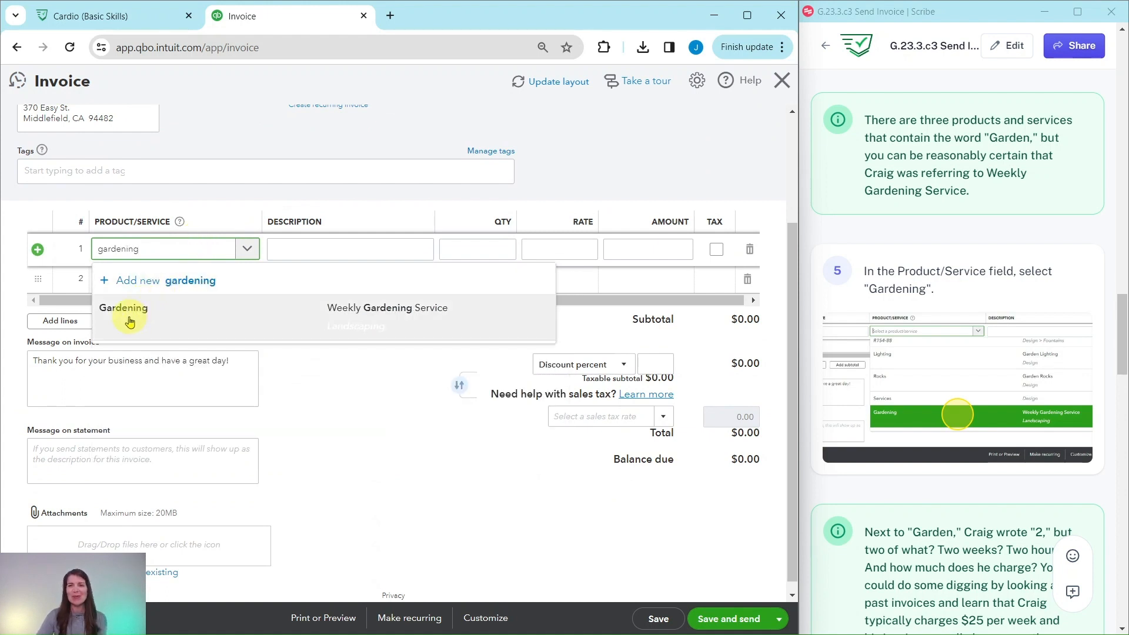
pyautogui.click(129, 321)
# Step: Set the gardening line's quantity to 2 and its rate to 25
pyautogui.scroll(-2, 959, 291)
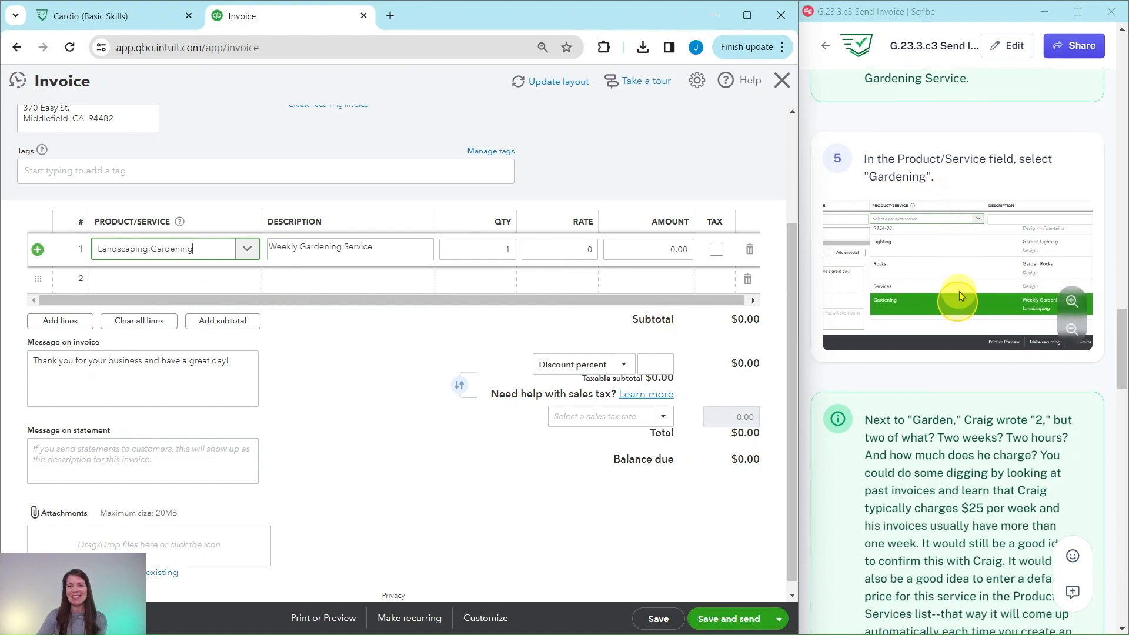
pyautogui.scroll(-4, 959, 291)
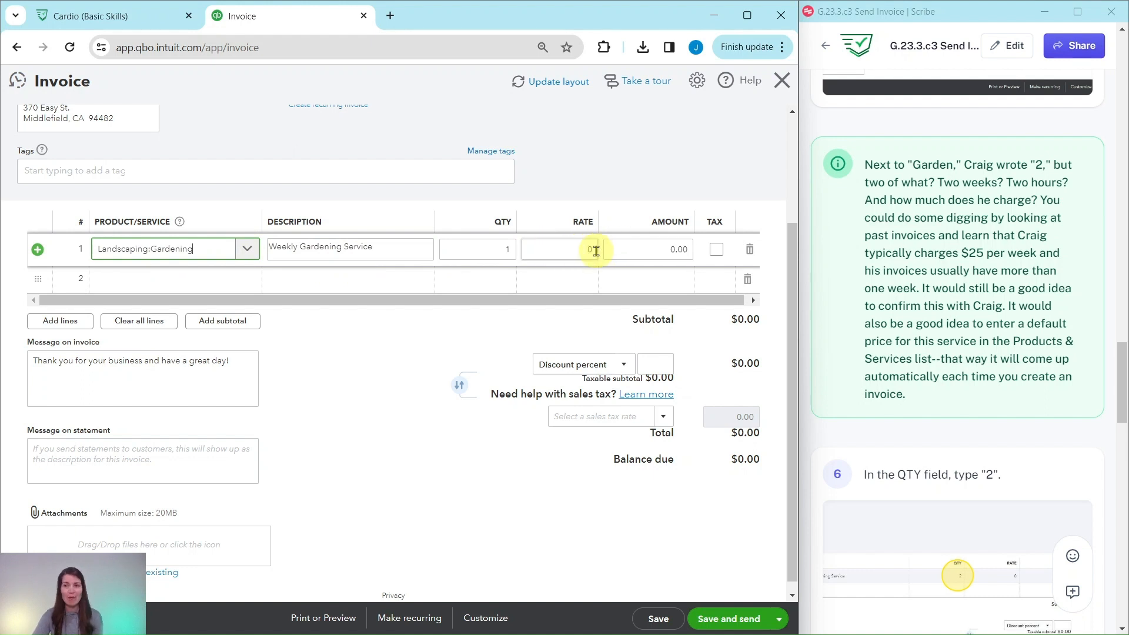
pyautogui.scroll(-4, 974, 250)
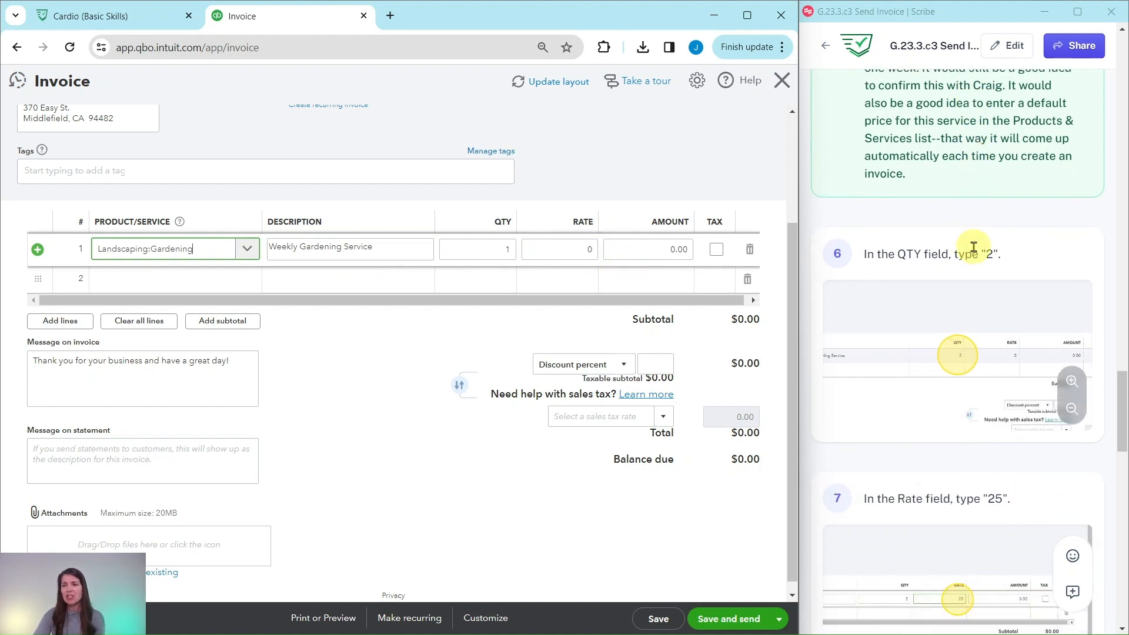
pyautogui.scroll(-1, 974, 247)
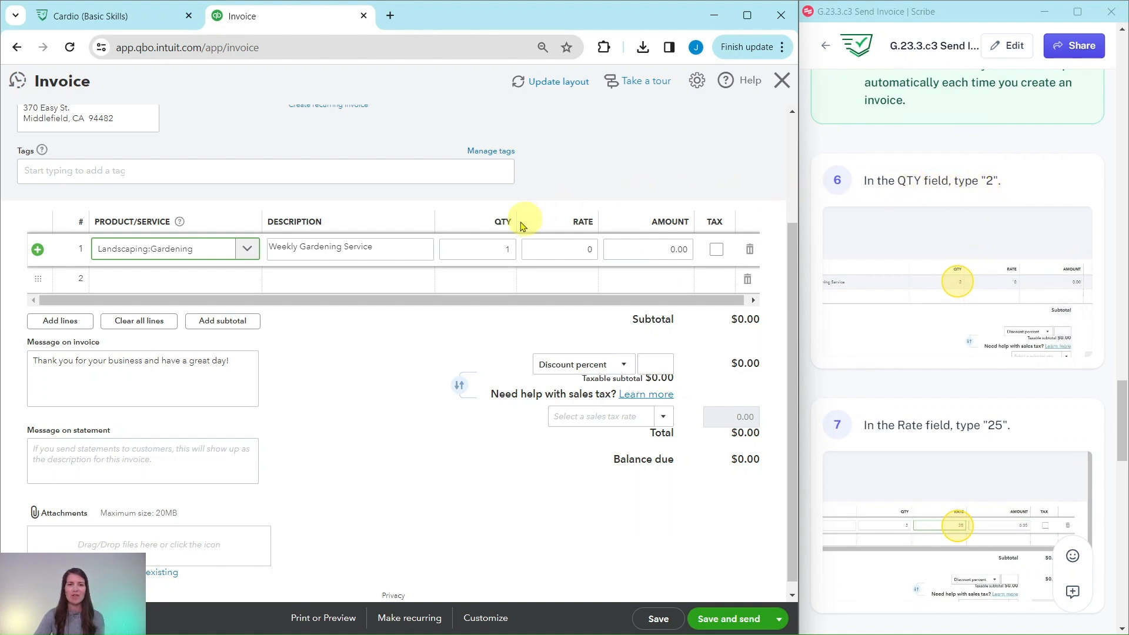
pyautogui.click(499, 251)
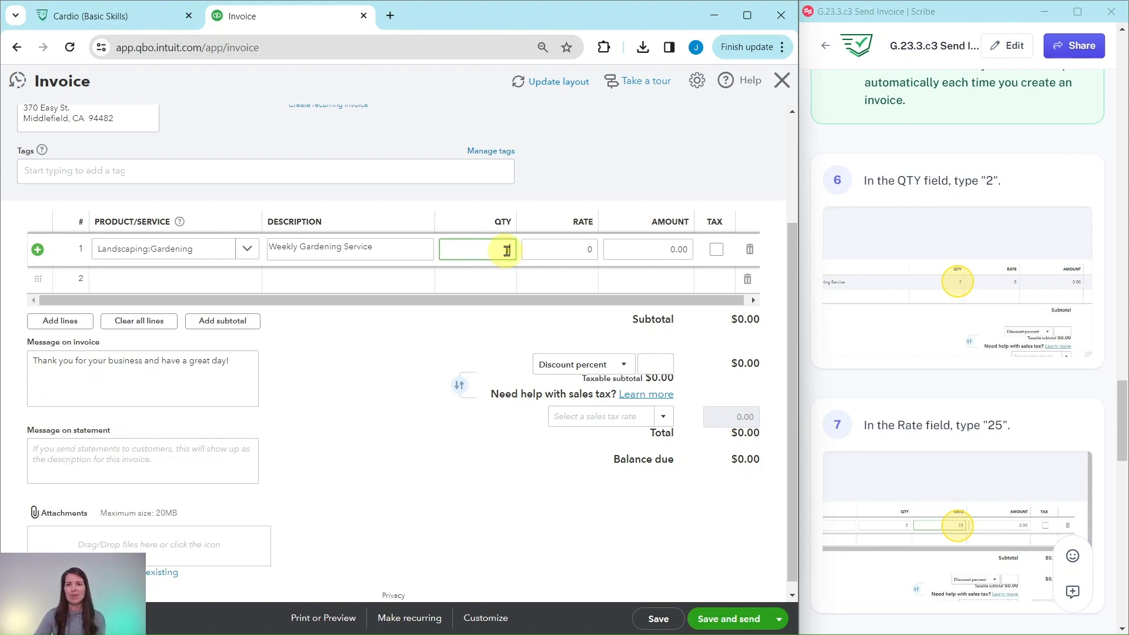
pyautogui.write('2')
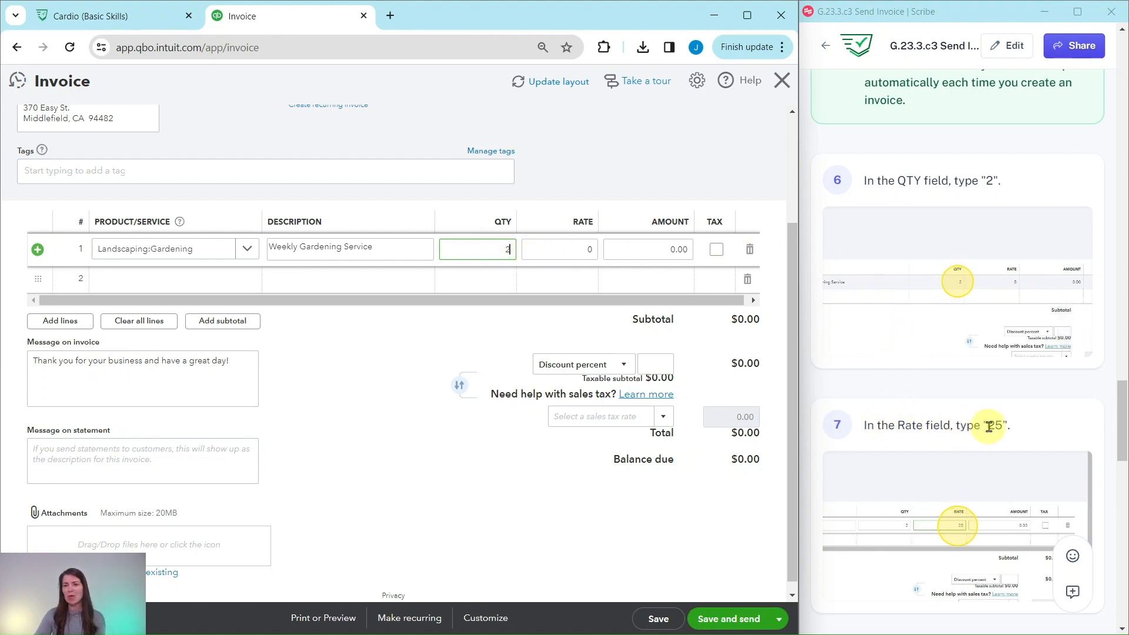
pyautogui.click(585, 251)
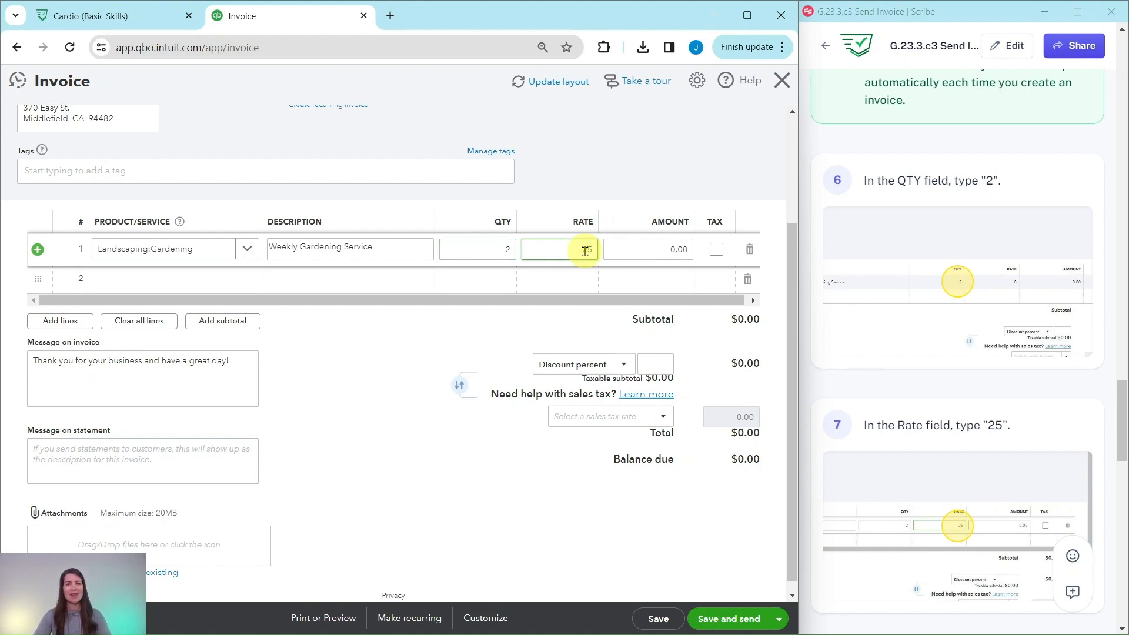
pyautogui.write('25')
pyautogui.press('Tab')
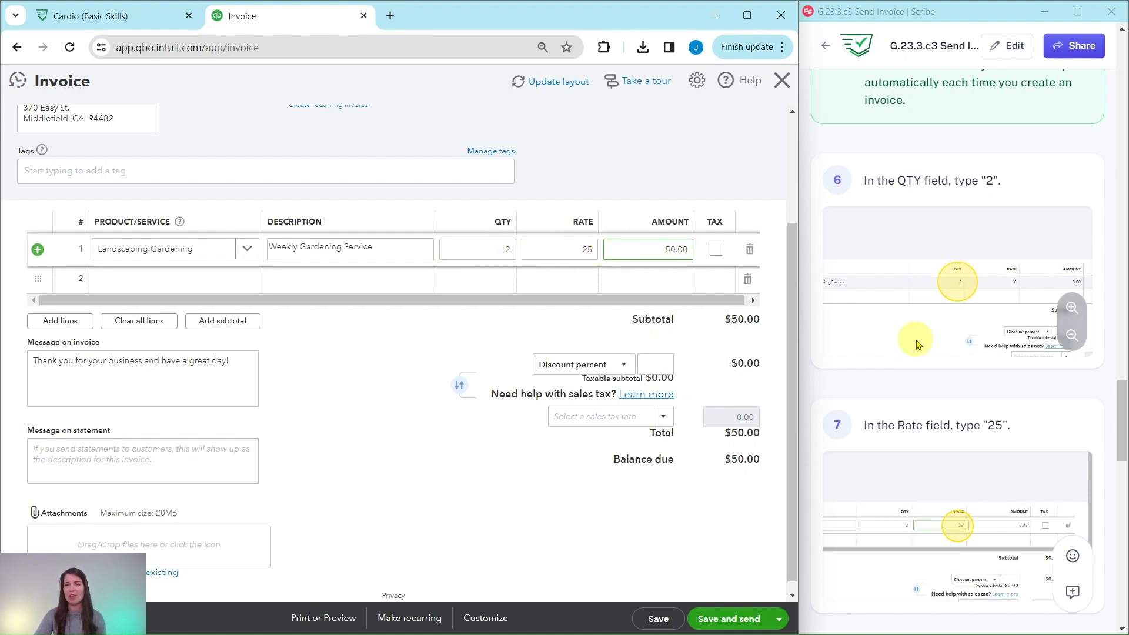
# Step: Check the handwritten note for the trimming work and add the Trimming service (Tree and Shrub Trimming) on the invoice's second line
pyautogui.scroll(-10, 917, 344)
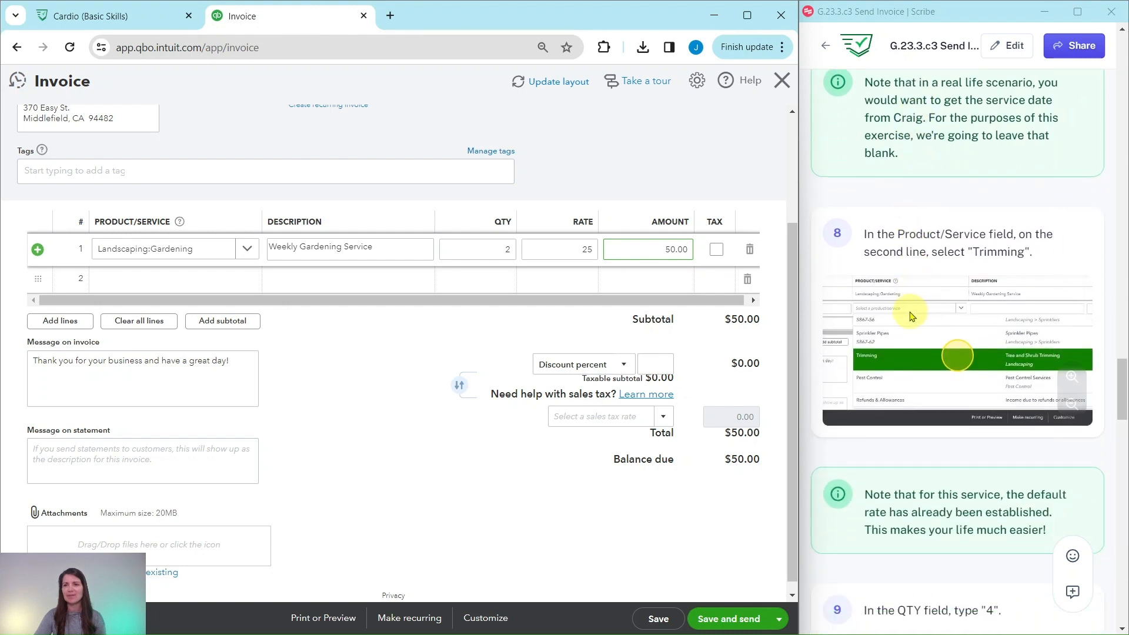
pyautogui.scroll(1, 909, 262)
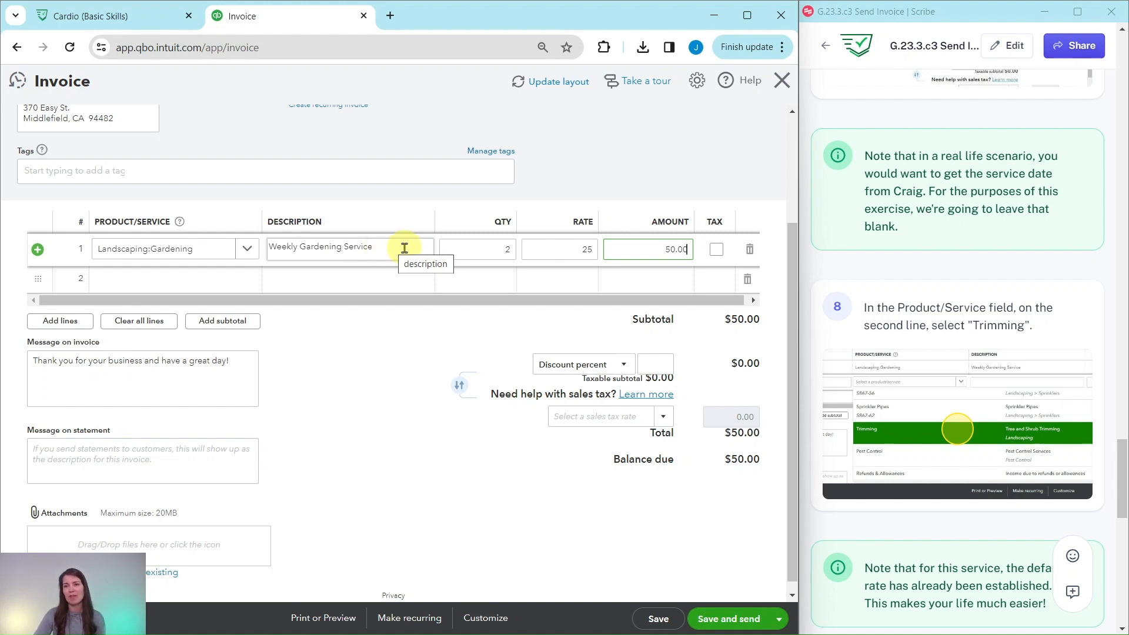
pyautogui.scroll(-3, 1007, 252)
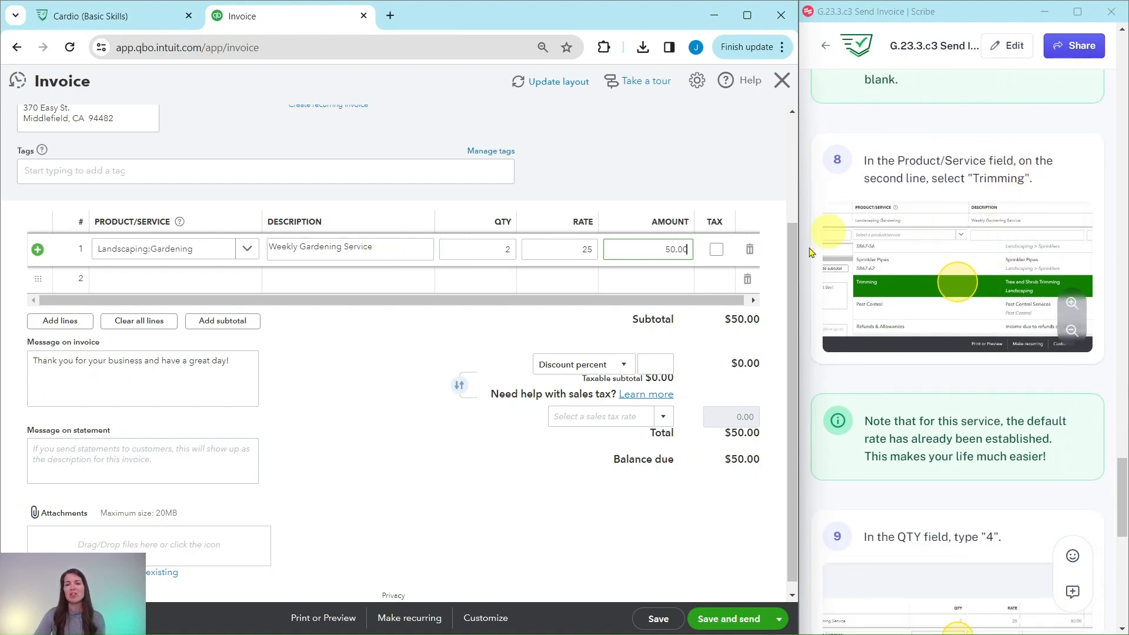
pyautogui.click(645, 625)
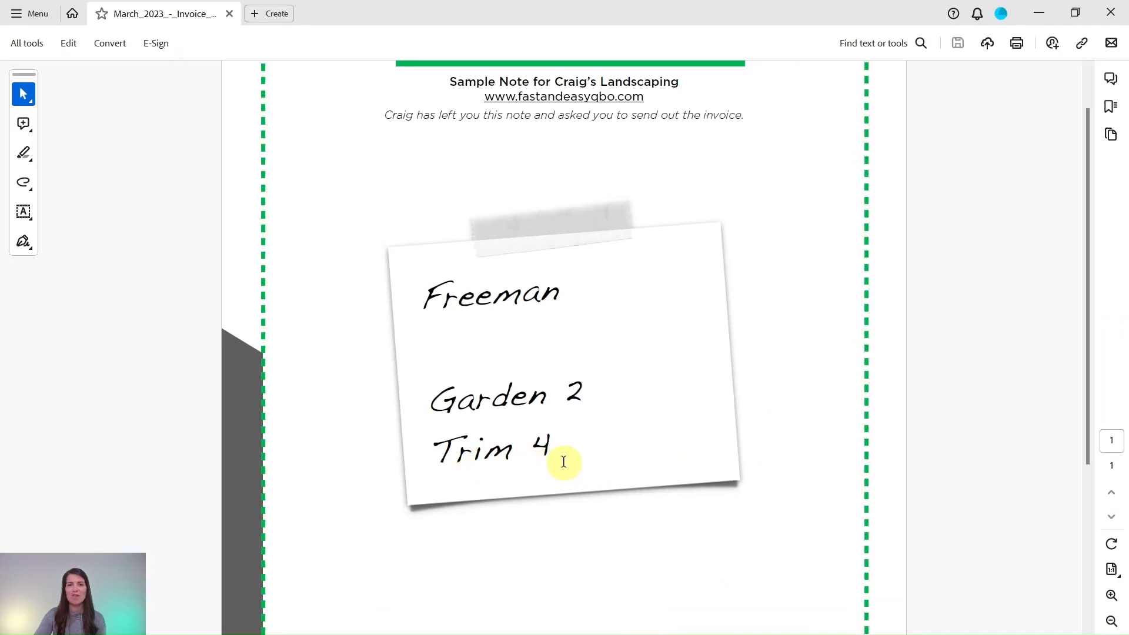
pyautogui.click(1041, 16)
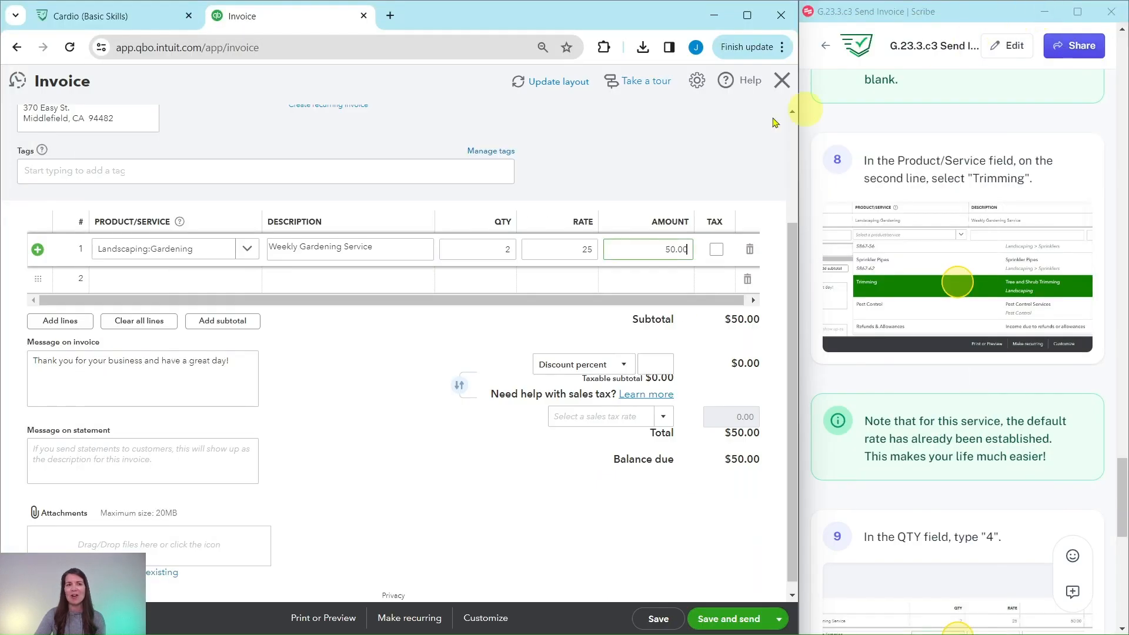
pyautogui.click(194, 283)
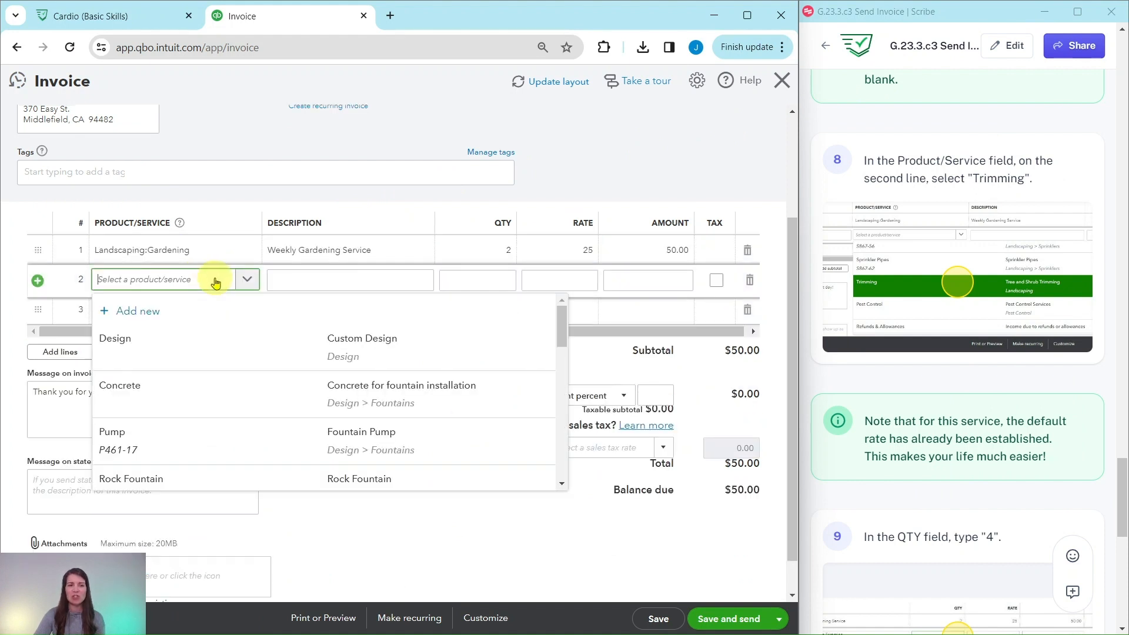
pyautogui.write('trimming')
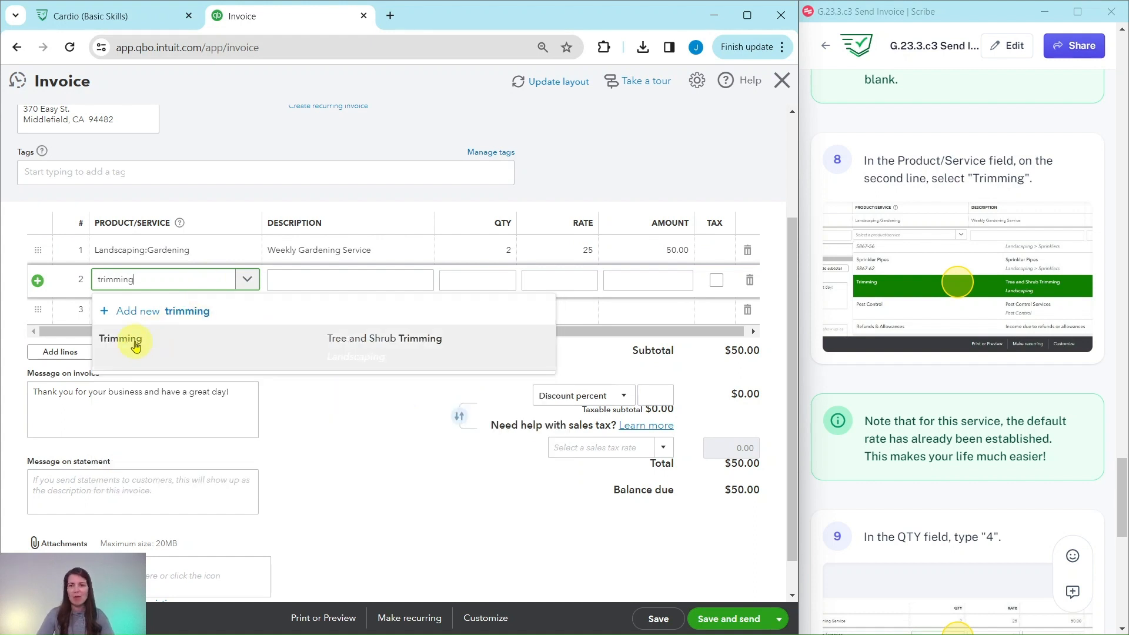
pyautogui.click(134, 342)
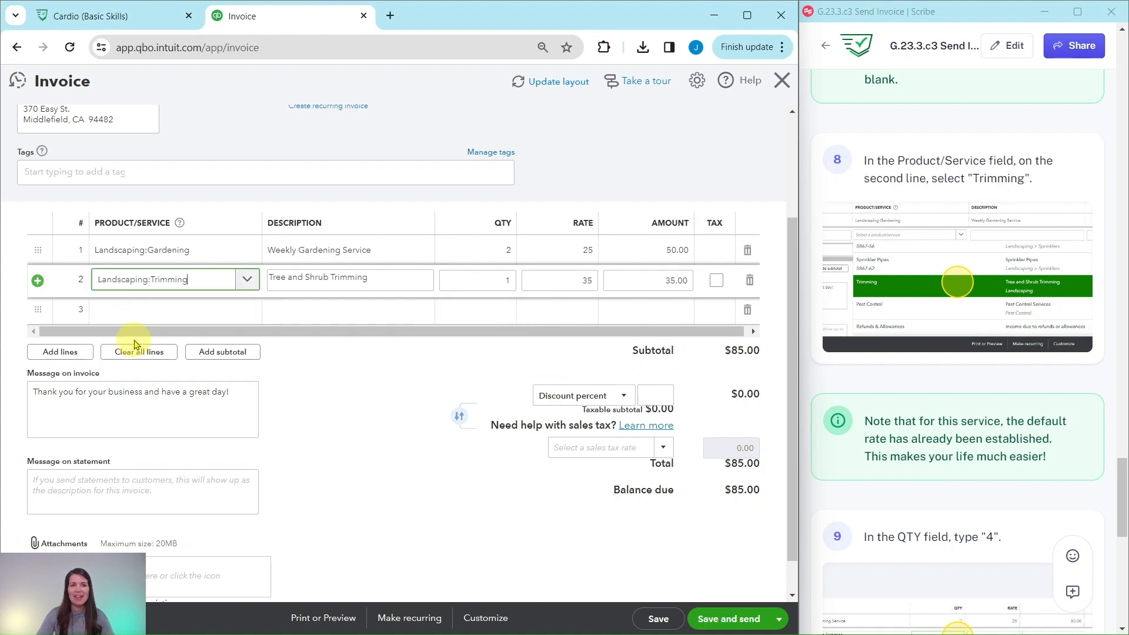
# Step: Set the trimming line's quantity to 4, keeping its default rate
pyautogui.scroll(-5, 973, 362)
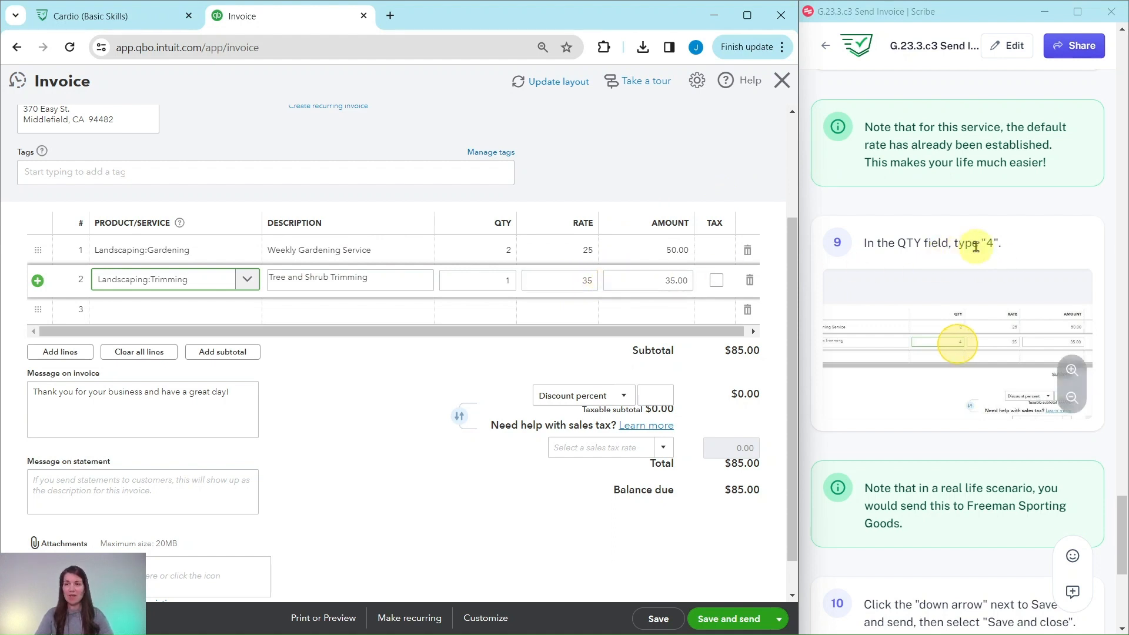
pyautogui.click(510, 281)
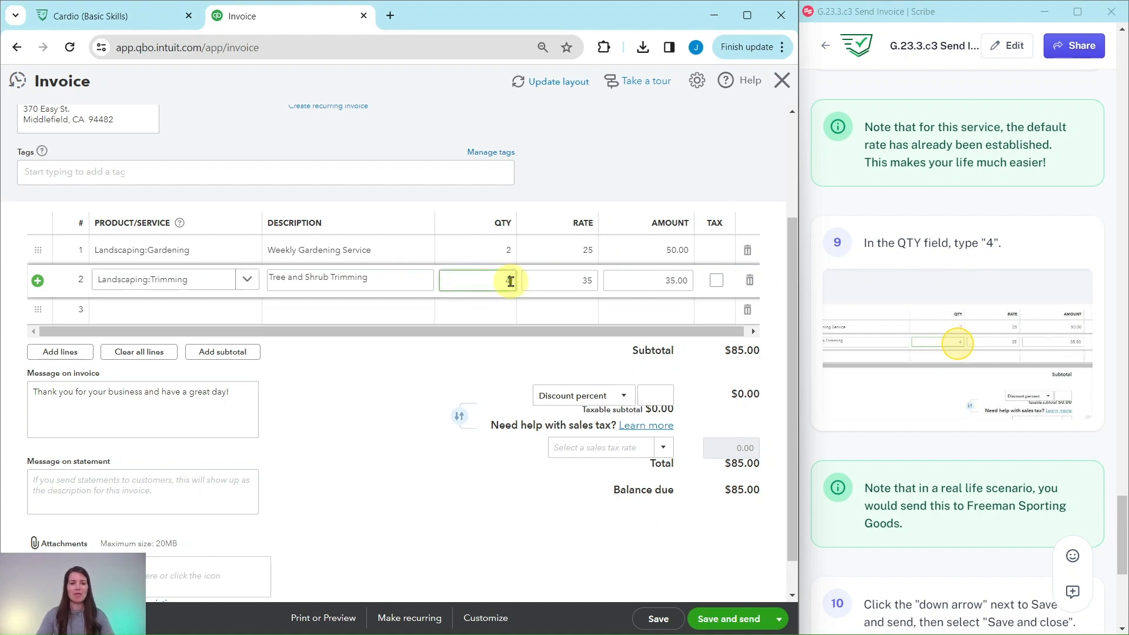
pyautogui.press('Tab')
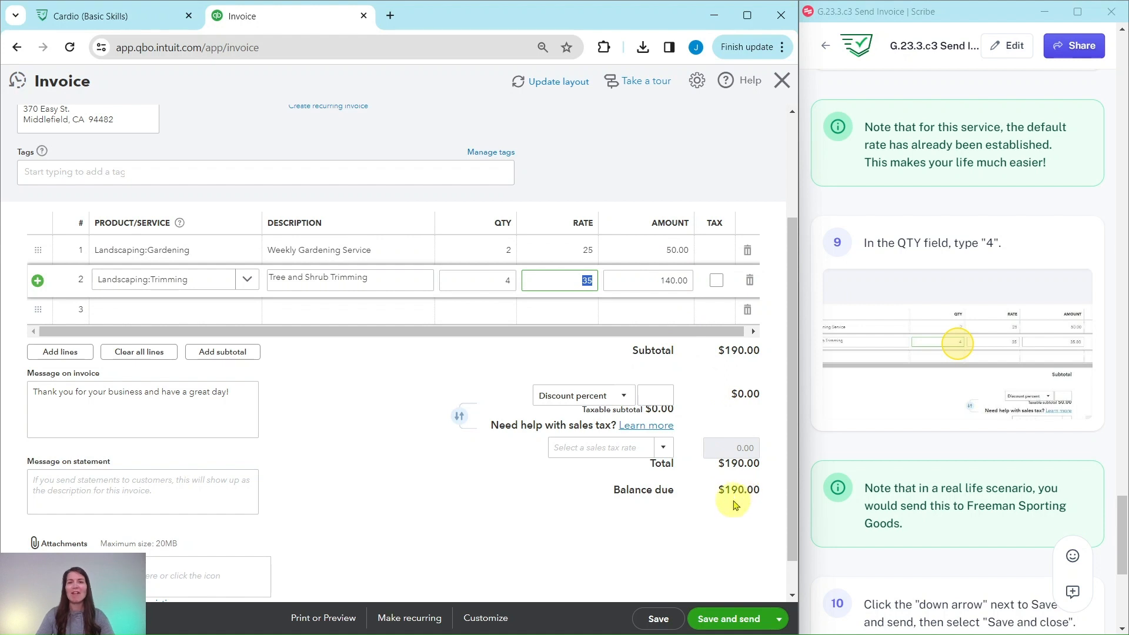
# Step: Save and close the completed invoice without sending it
pyautogui.scroll(-1, 732, 495)
pyautogui.scroll(-5, 902, 486)
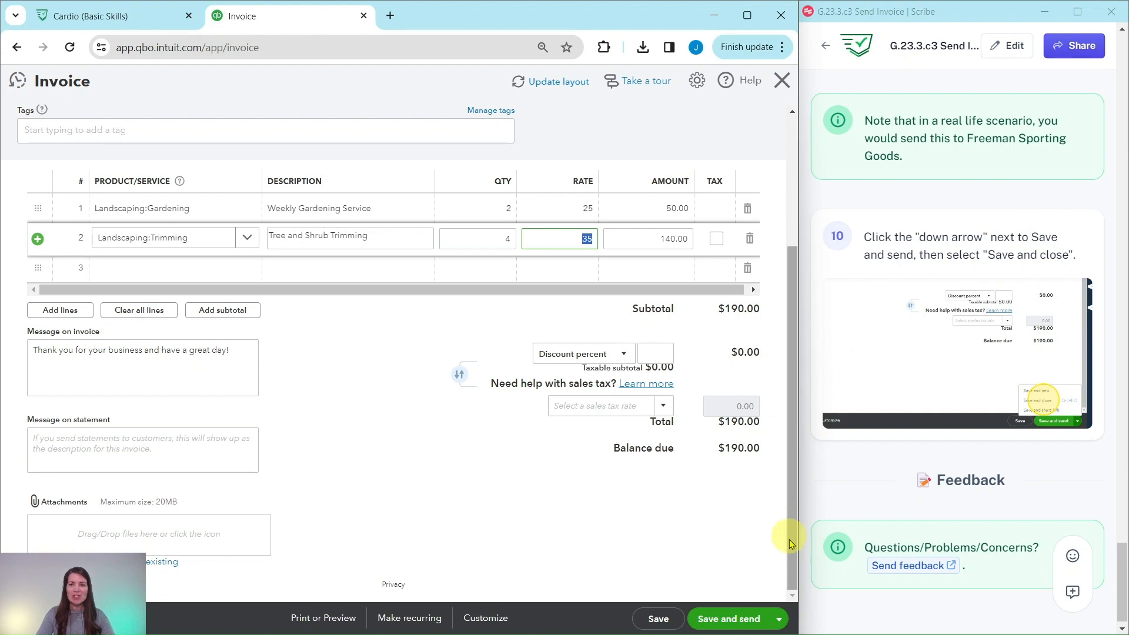
pyautogui.click(779, 622)
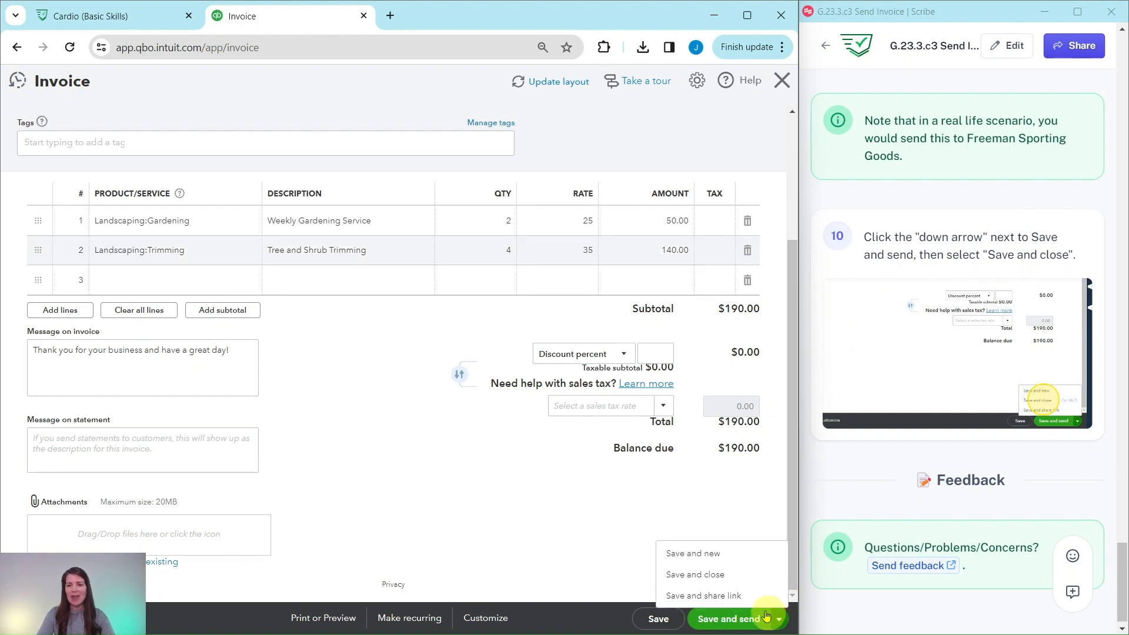
pyautogui.click(695, 576)
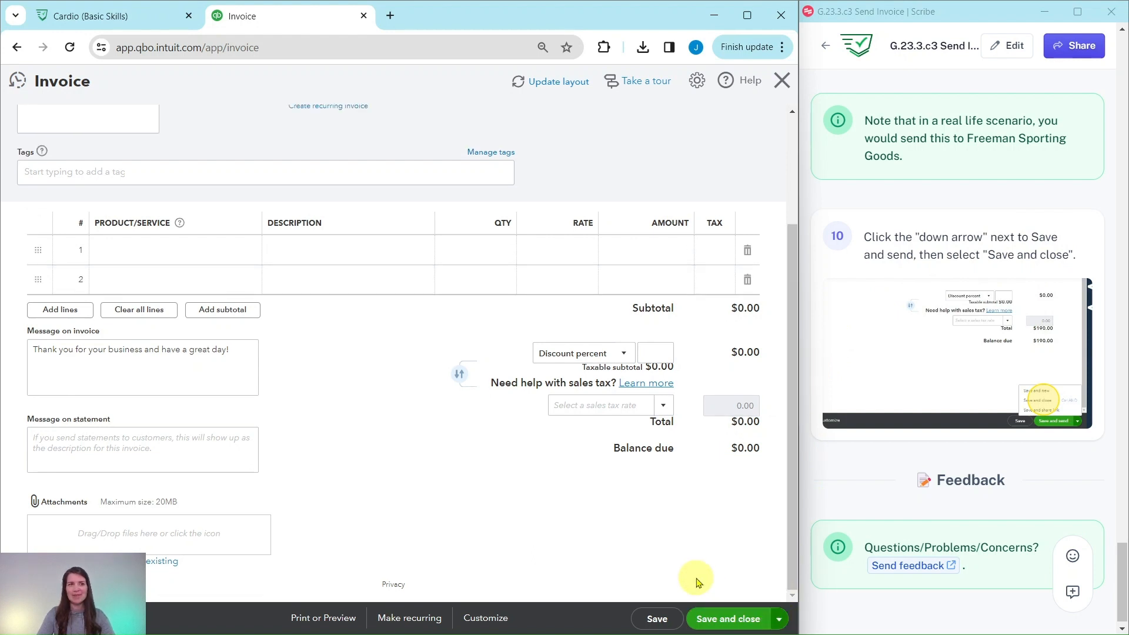